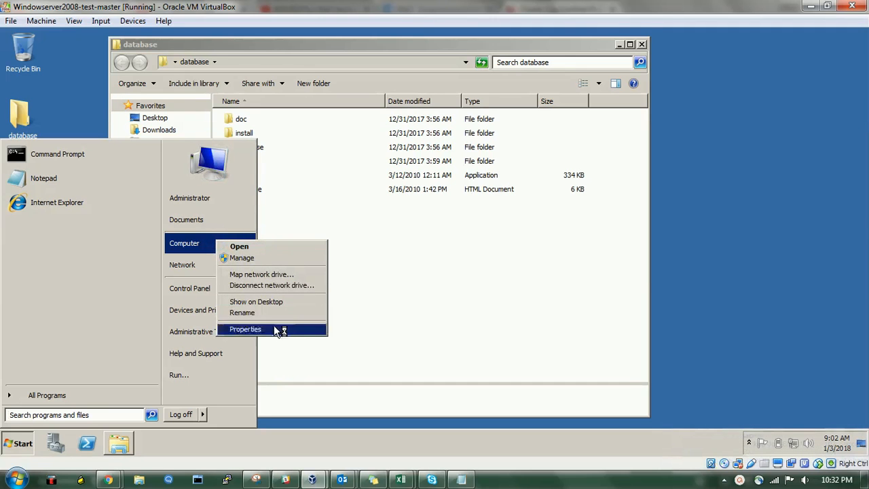
Step: View the computer's Windows edition and basic system information, and close the System window
left_click(279, 328)
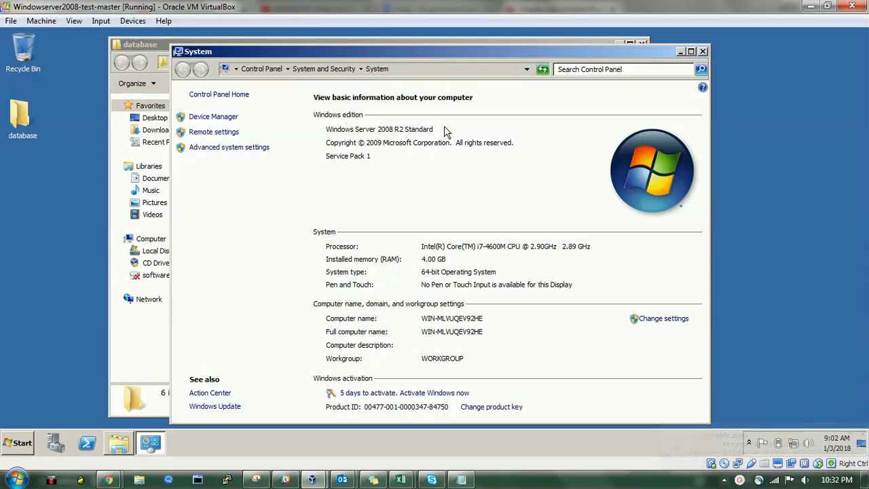
left_click(702, 51)
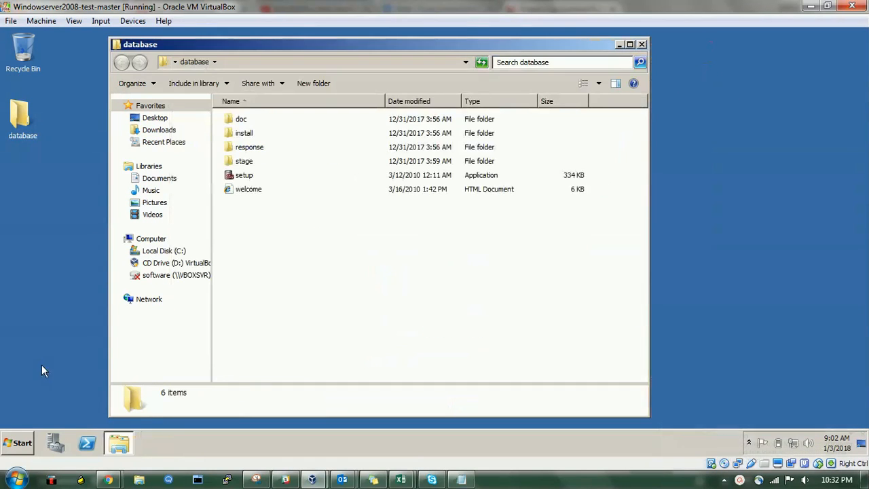
Step: Open a Command Prompt (cmd) and close the database folder window
left_click(17, 438)
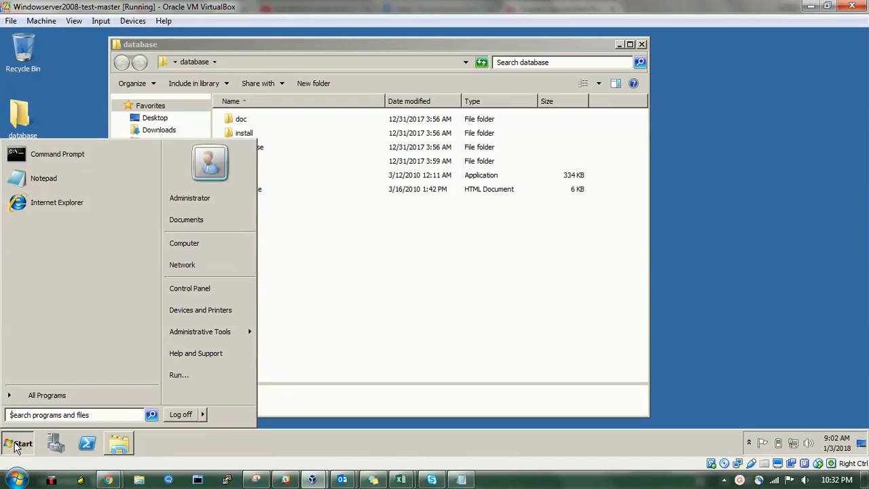
type("cmd")
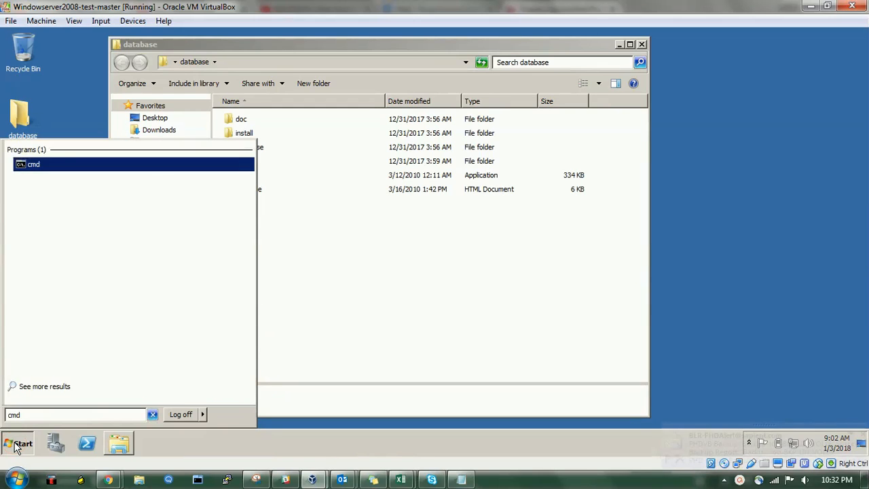
key("Return")
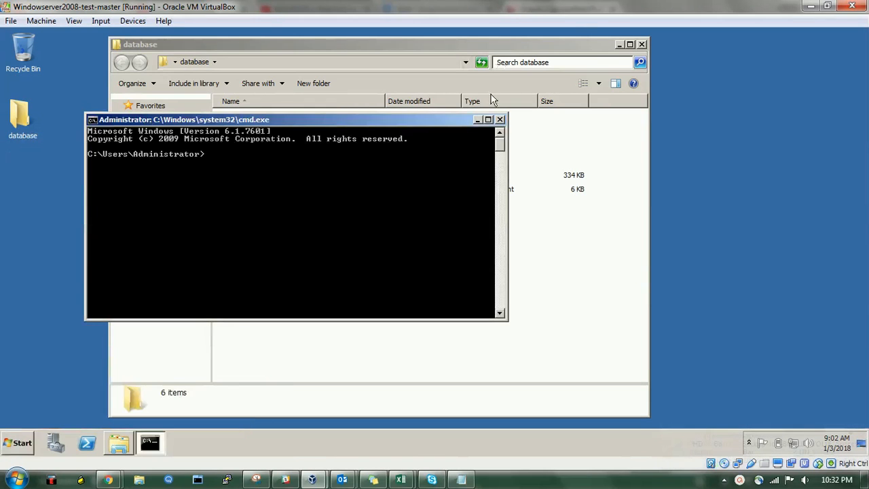
left_click(641, 44)
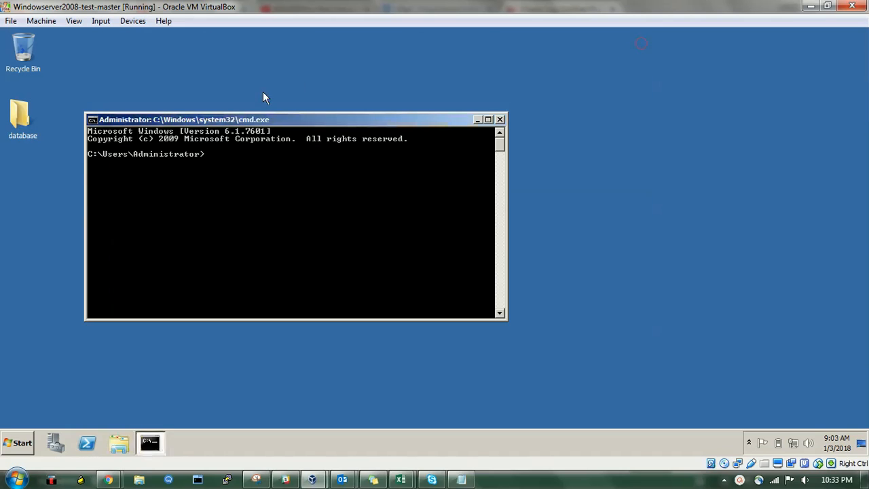
Step: View the contents of the database folder on the desktop and close its window
left_click(25, 126)
double_click(24, 126)
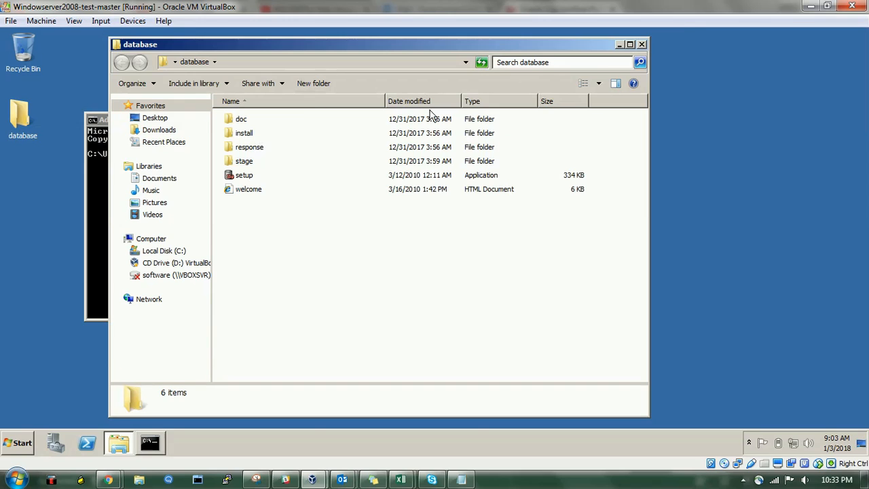
left_click(642, 44)
Step: Begin a cd command at the prompt and copy the desktop database folder's location path from its properties
type("cd")
left_click(12, 124)
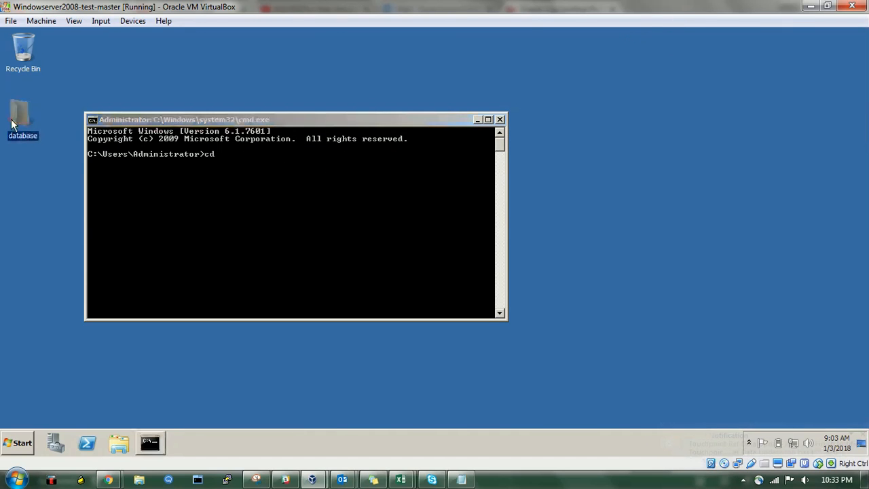
right_click(12, 122)
left_click(37, 263)
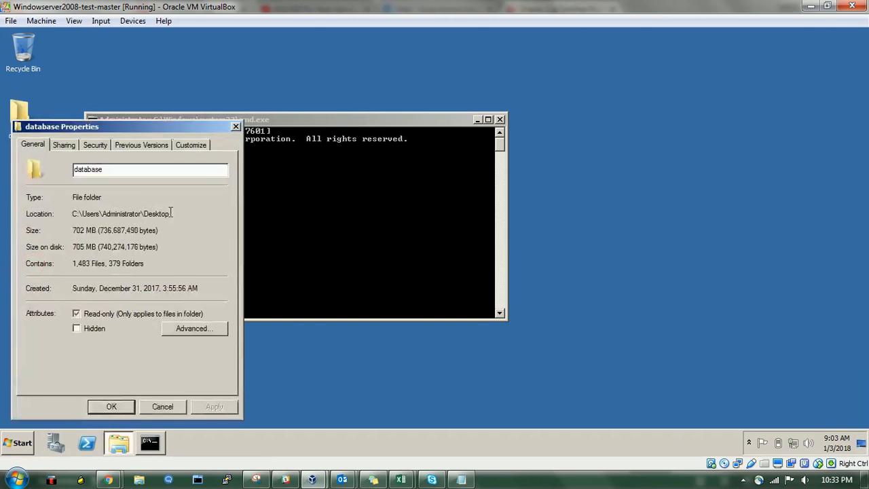
double_click(166, 214)
key("cmd+c")
Step: Complete the cd command with the copied path C:\Users\Administrator\Desktop and run it
left_click(326, 162)
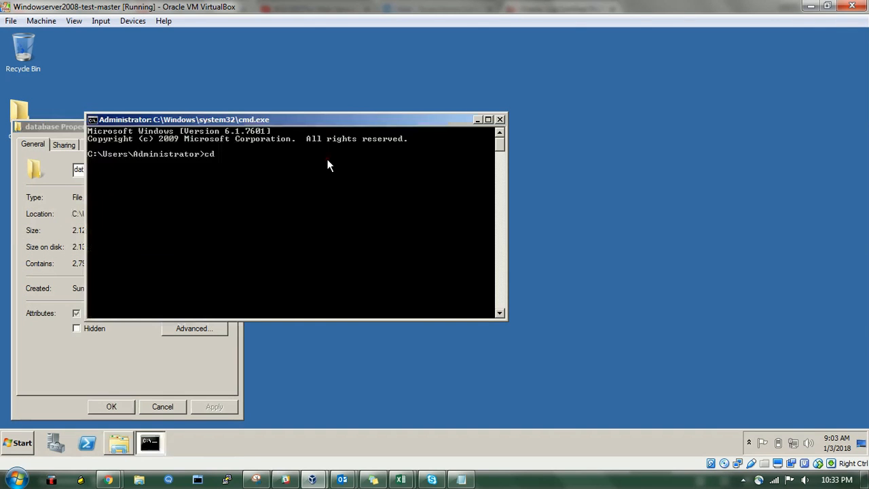
right_click(326, 161)
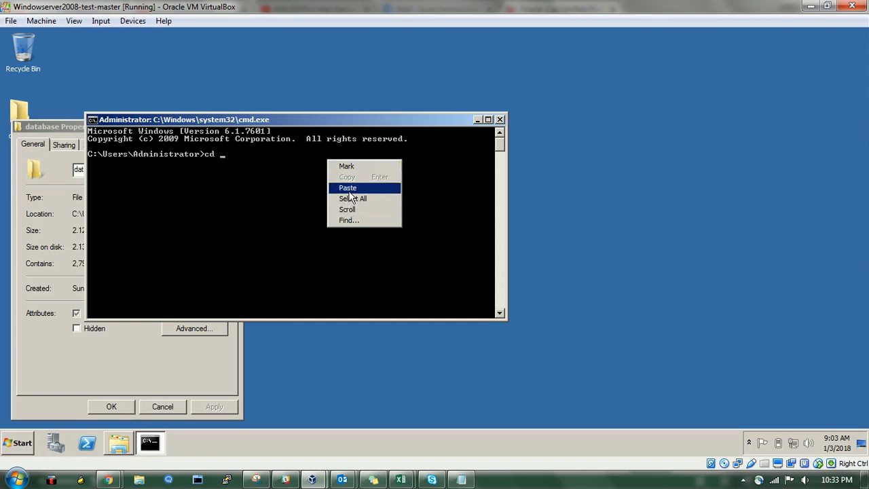
left_click(347, 187)
key("Return")
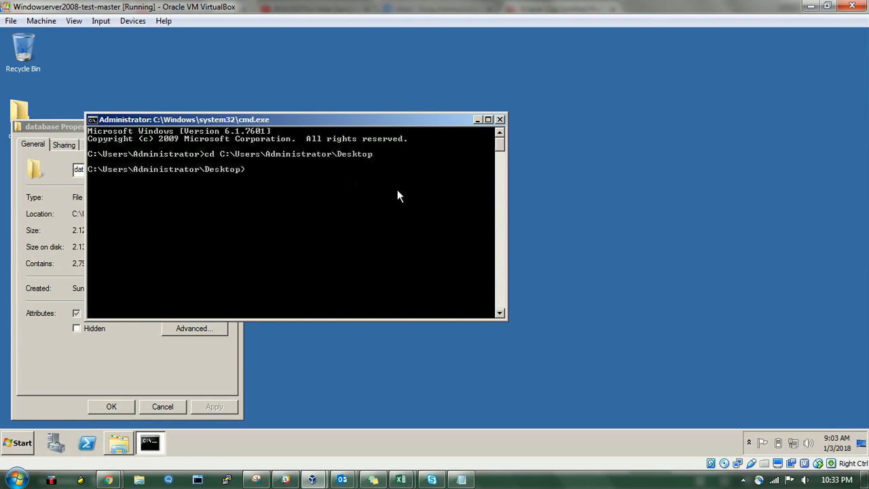
Step: List the Desktop directory with dir and change into its database subfolder
type("dir")
key("Return")
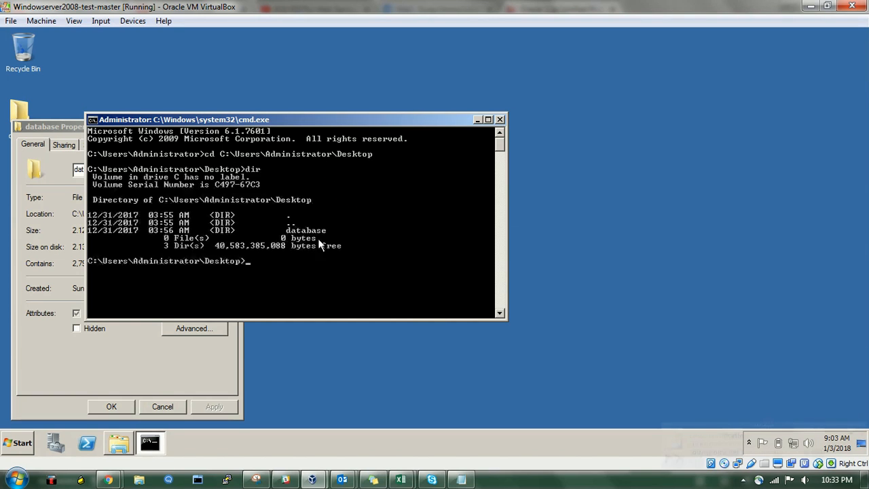
type("cd database")
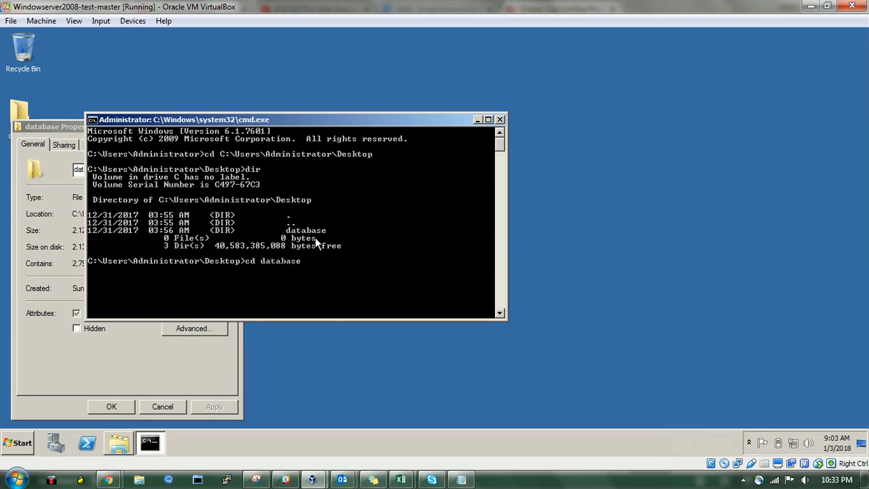
key("Return")
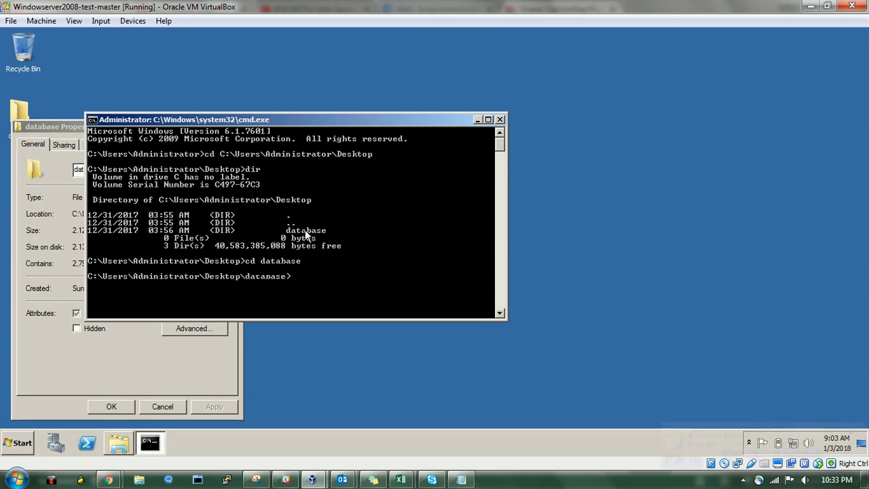
Step: Close the database folder's properties, locate the setup application inside the folder, and minimize the folder window
left_click(40, 128)
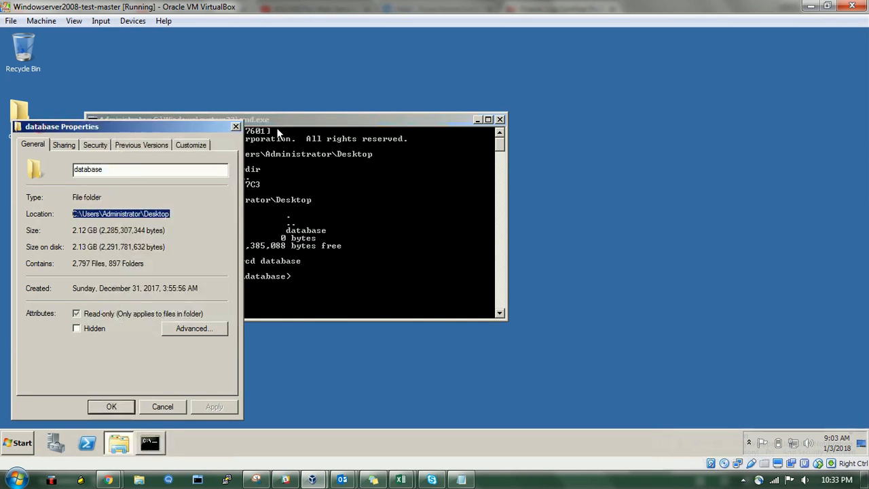
left_click(235, 127)
double_click(26, 127)
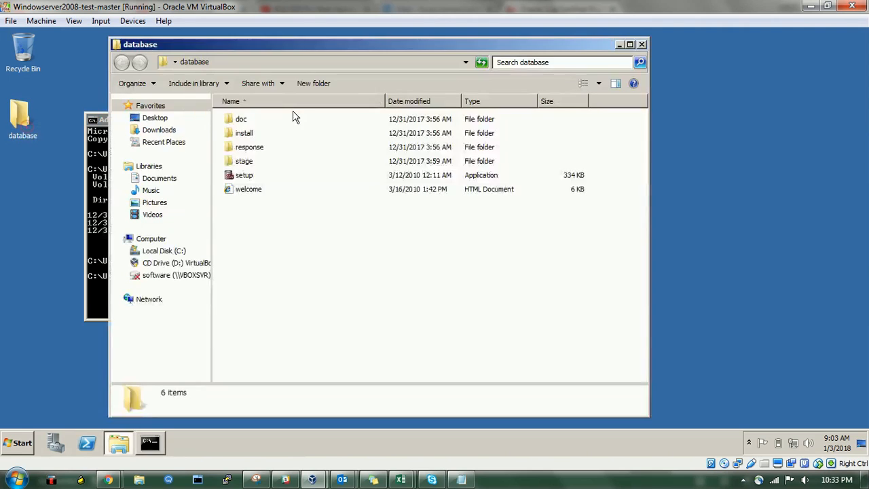
left_click(271, 178)
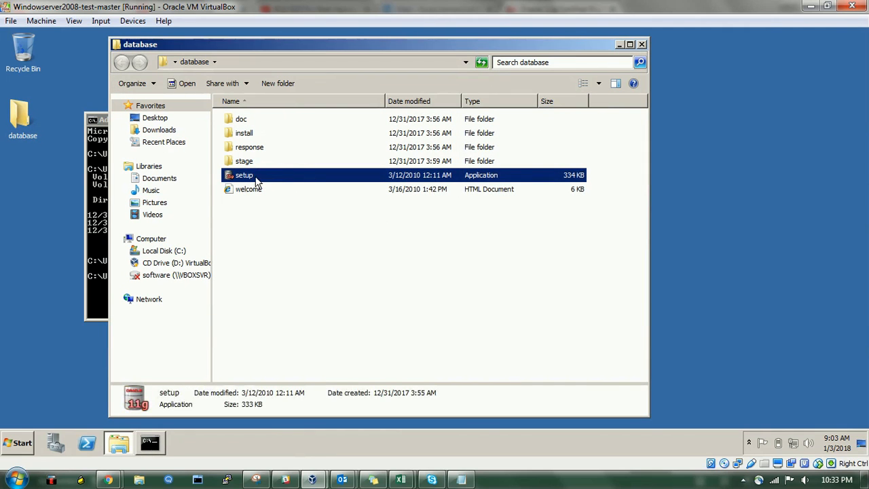
left_click(618, 45)
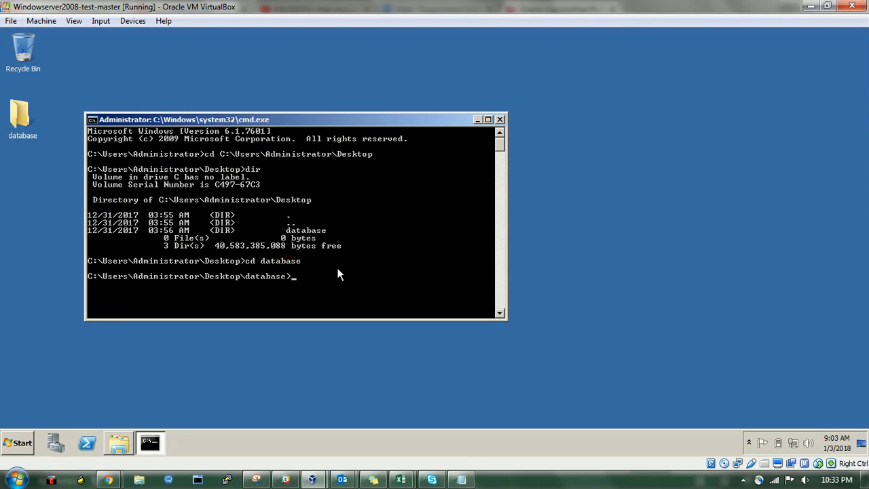
Step: Maximize the Command Prompt and launch the Oracle installer with setup ORACLE_HOME_NAME=11gR2
type("setup")
double_click(368, 123)
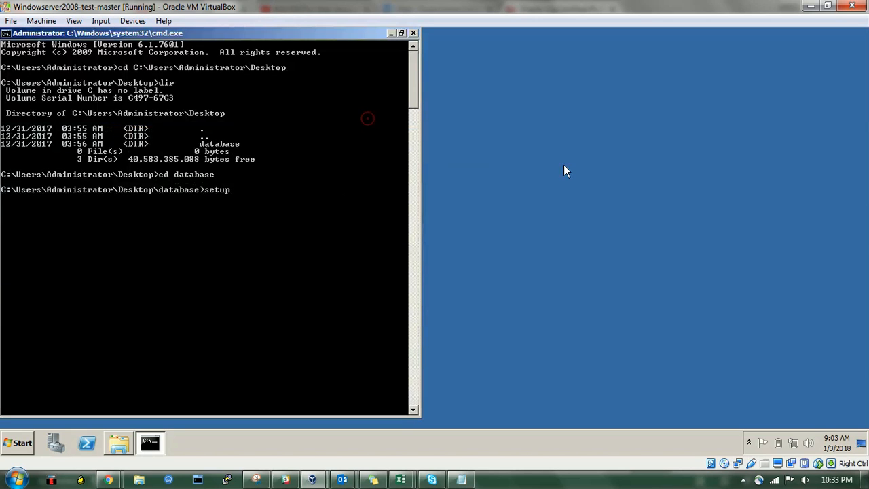
type("ORACLE_HOME")
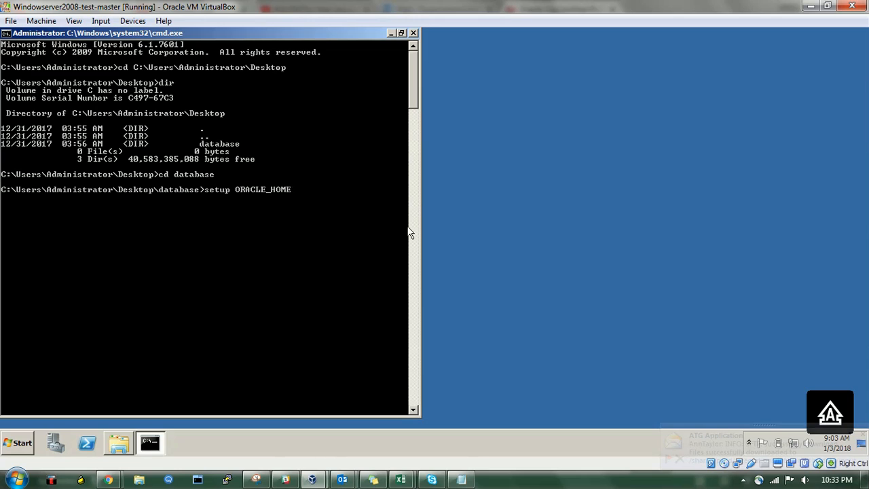
type("_NAME=")
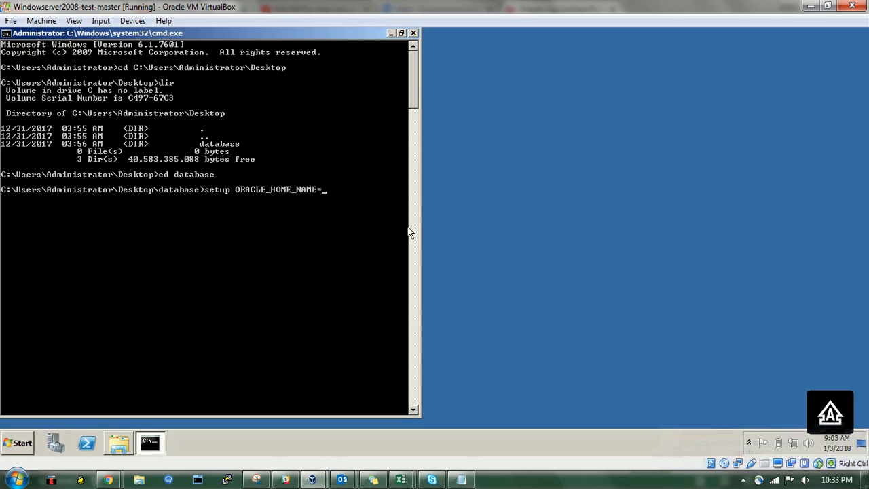
type("11gR2")
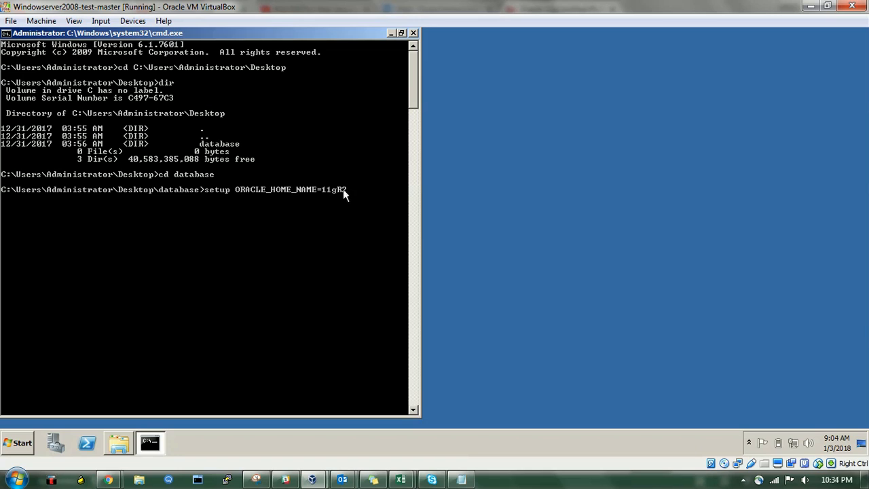
key("Return")
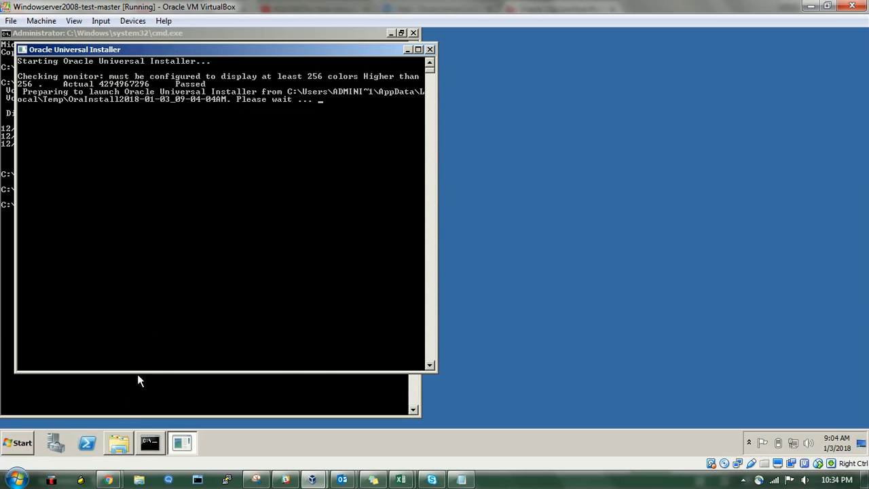
Step: View the database folder beside the Oracle Universal Installer console, and minimize the folder window
left_click(119, 443)
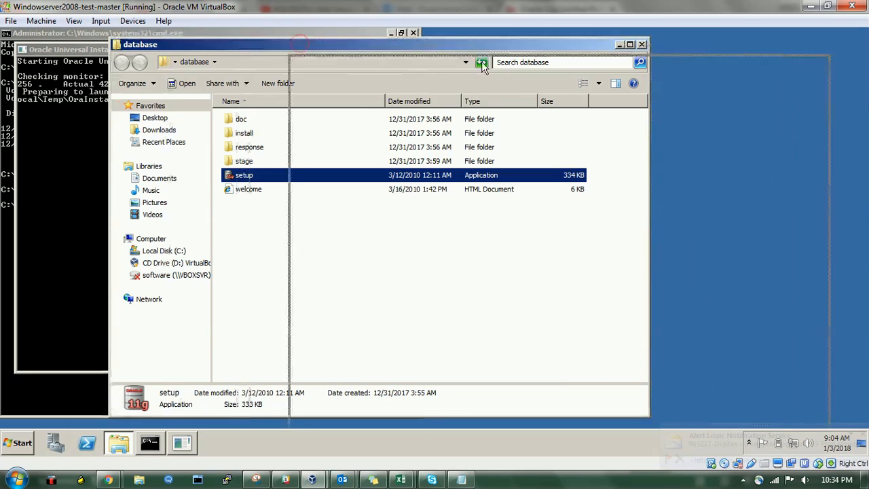
left_click_drag(299, 42, 485, 62)
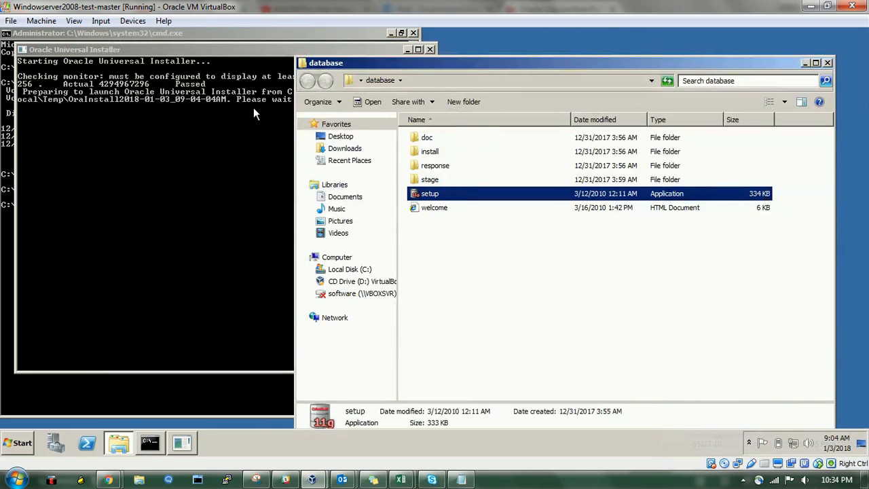
left_click(202, 120)
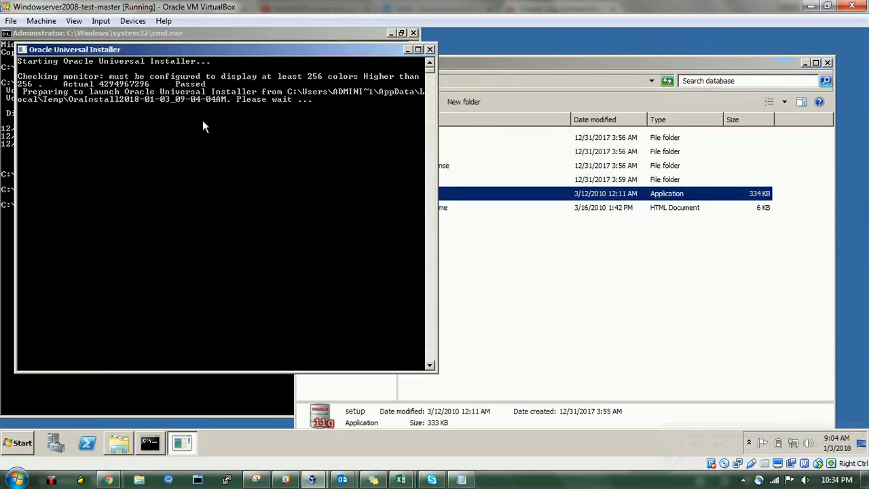
left_click(806, 64)
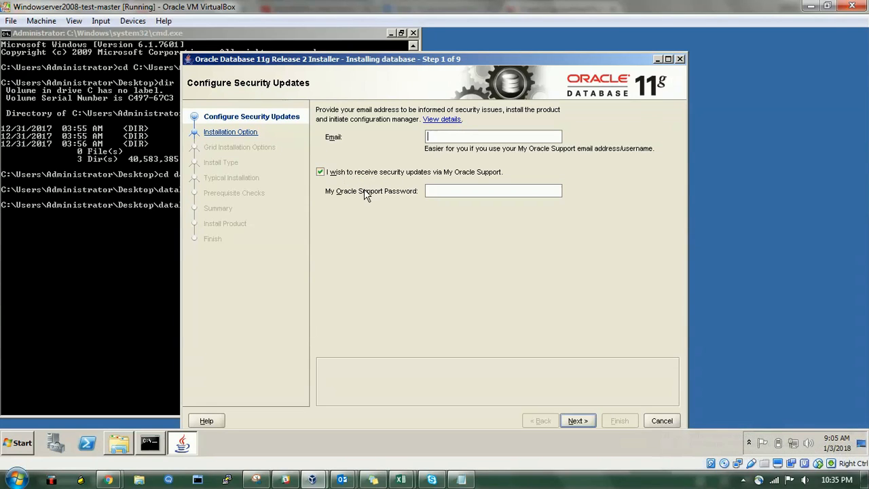
Step: Decline security updates via My Oracle Support and proceed without providing an email address
left_click(339, 178)
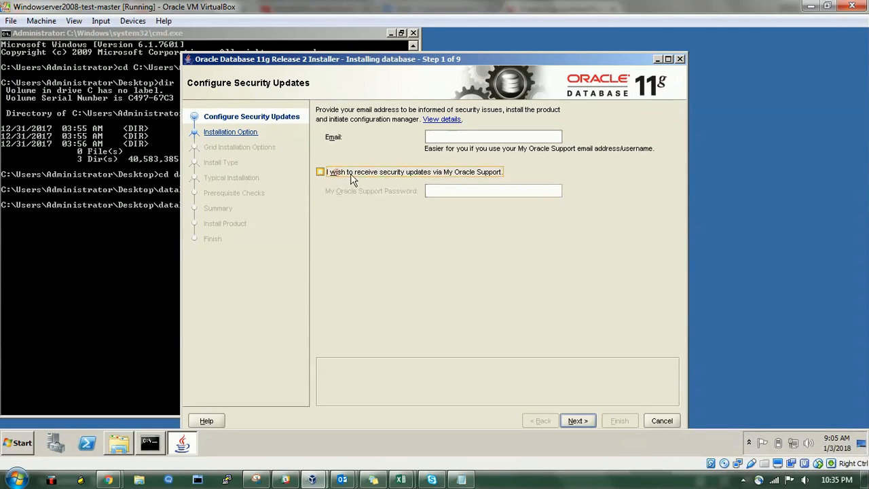
left_click(577, 420)
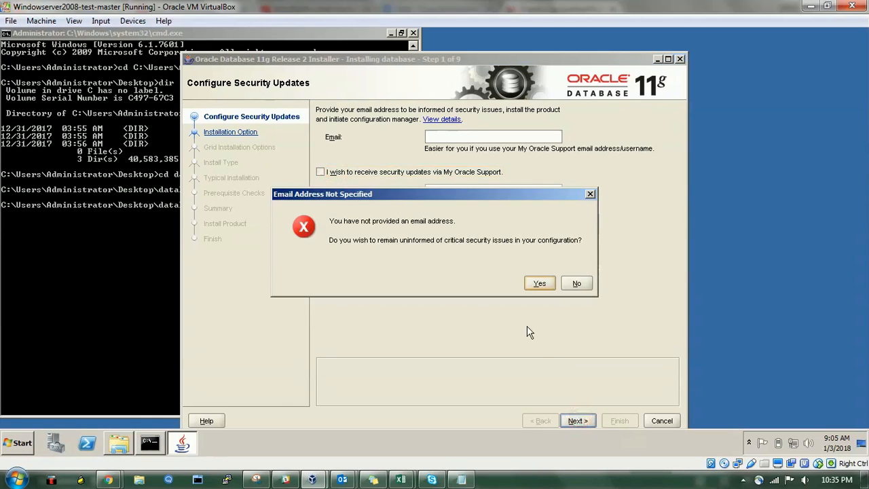
left_click(540, 288)
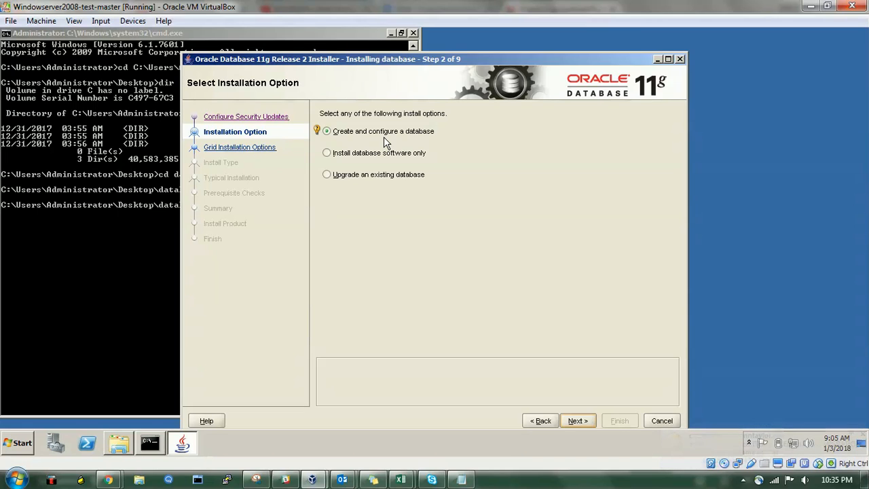
Step: Choose Install database software only and continue with Single instance database installation
left_click(350, 157)
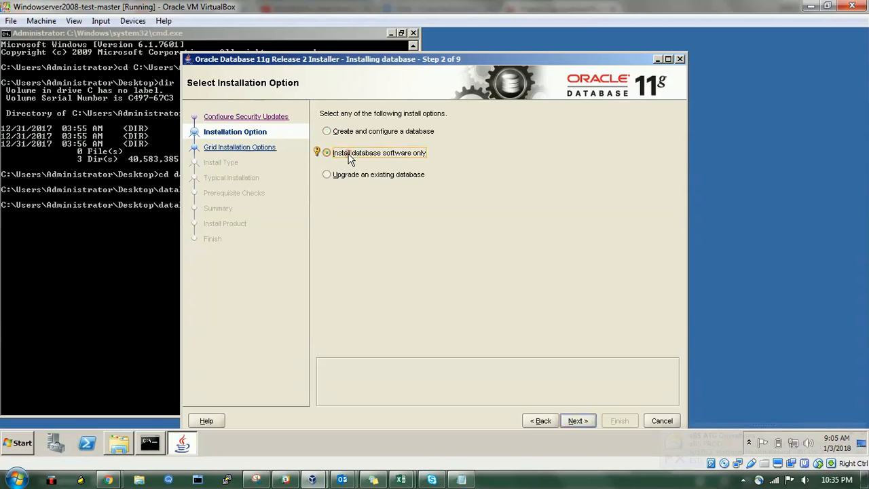
left_click(578, 421)
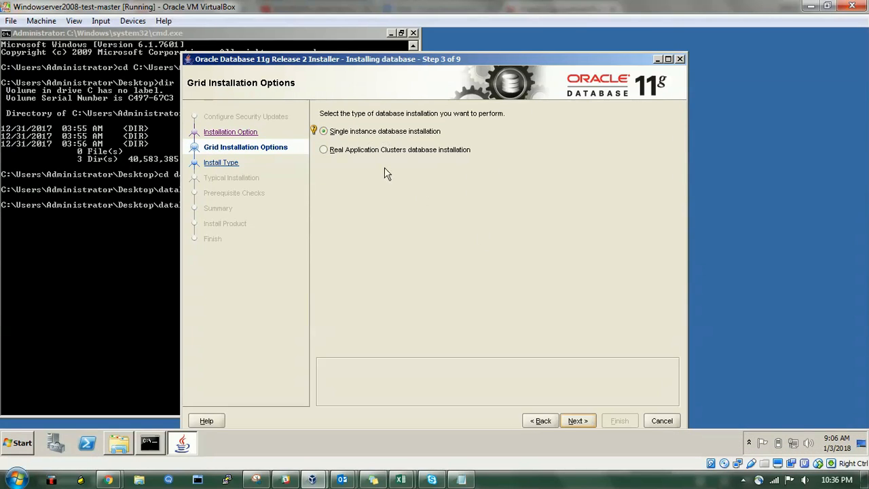
left_click(578, 419)
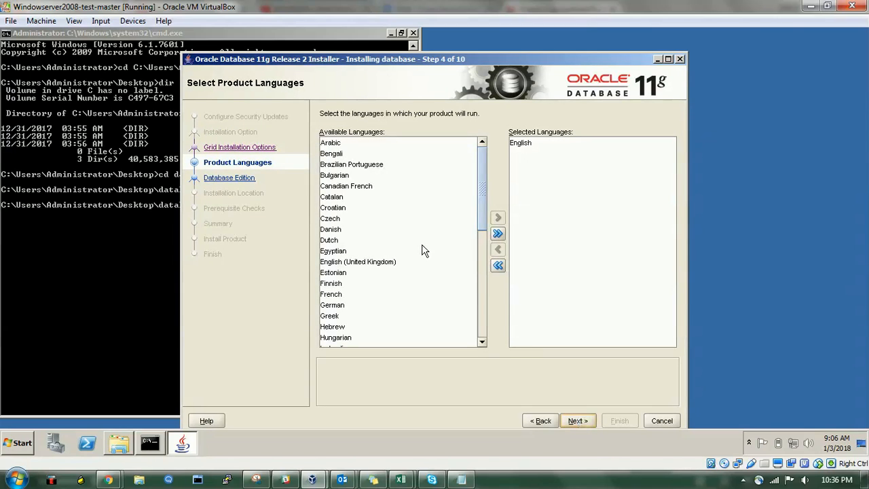
Step: Add English (United Kingdom) to the selected product languages, and remove it again
left_click(348, 207)
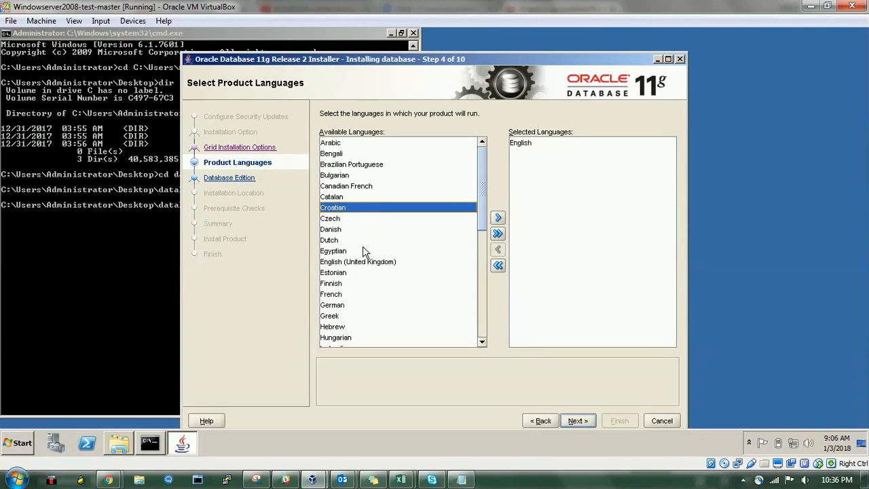
left_click(346, 262)
left_click(498, 218)
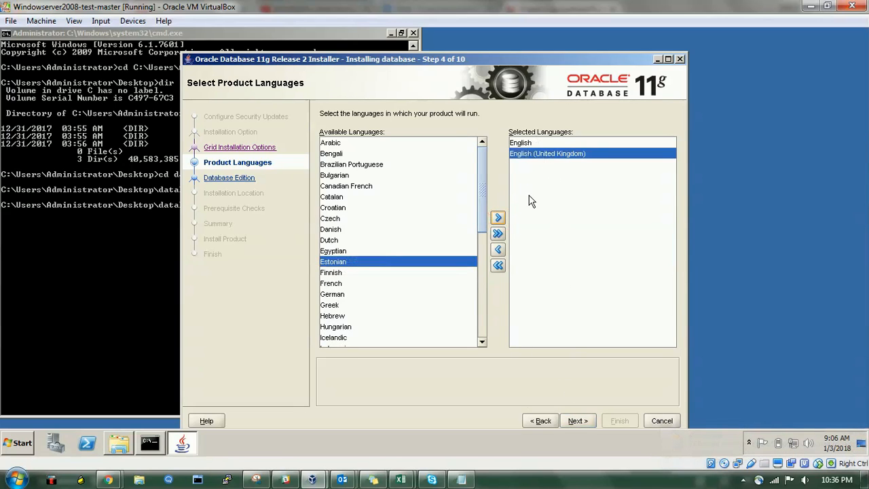
left_click(497, 249)
Step: Continue with English as the product language and Enterprise Edition as the database edition
left_click(577, 421)
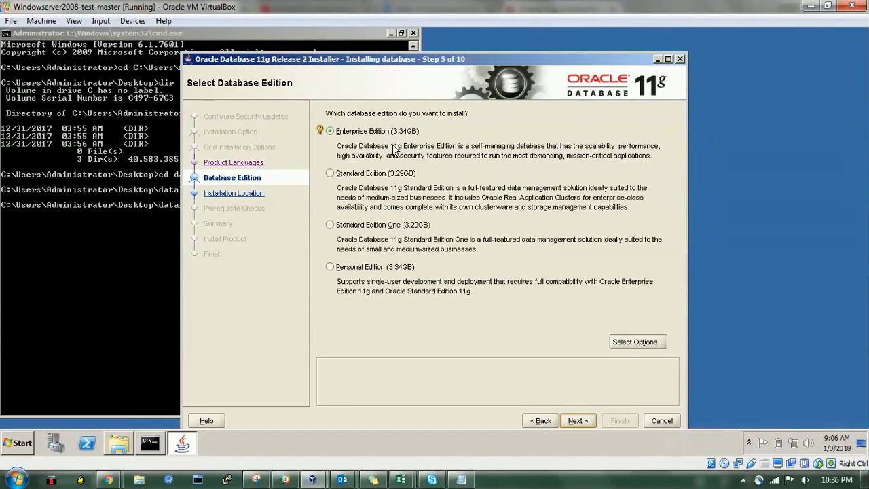
left_click(577, 421)
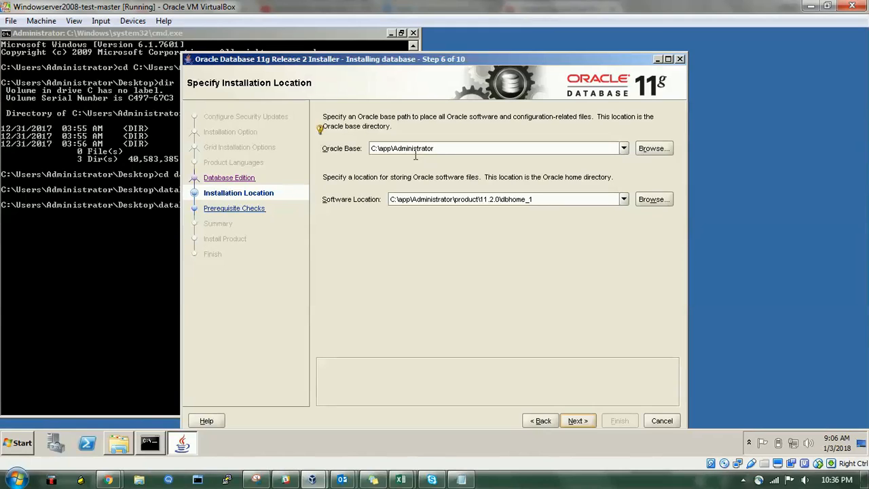
Step: Set the Oracle Base path to C:\Oracle and close the help balloon
left_click_drag(448, 149, 384, 149)
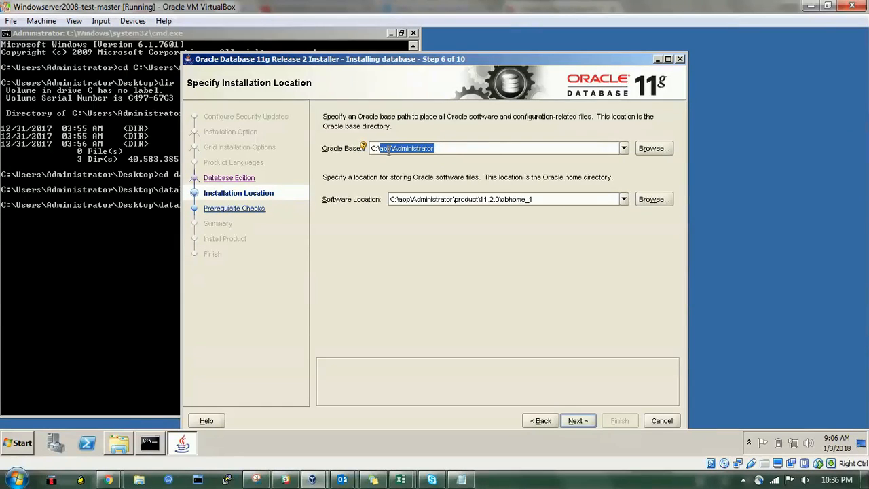
left_click(365, 150)
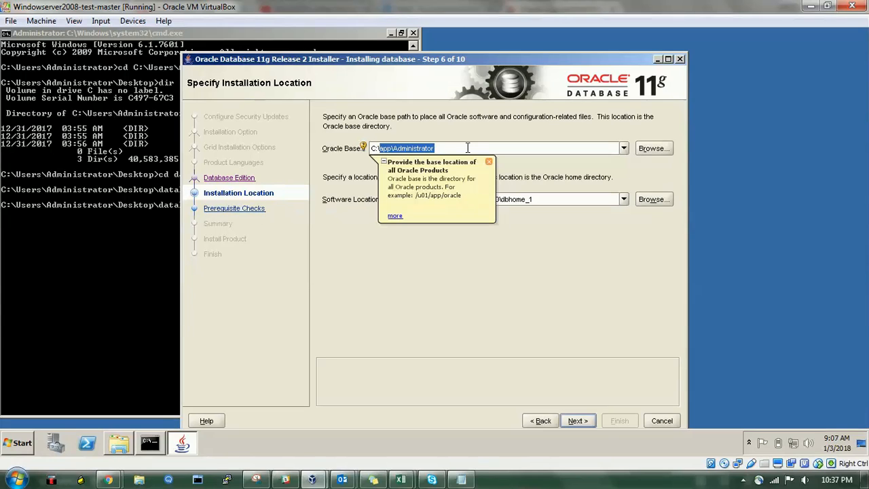
type("Oracle")
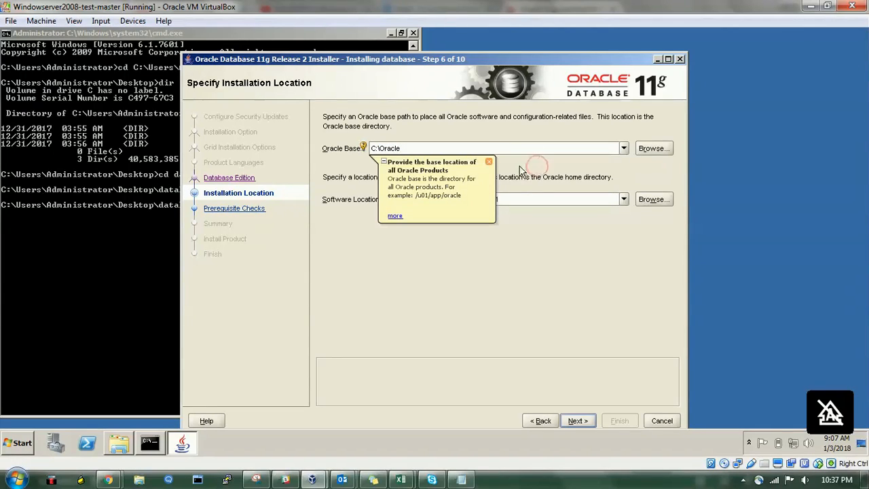
left_click(489, 165)
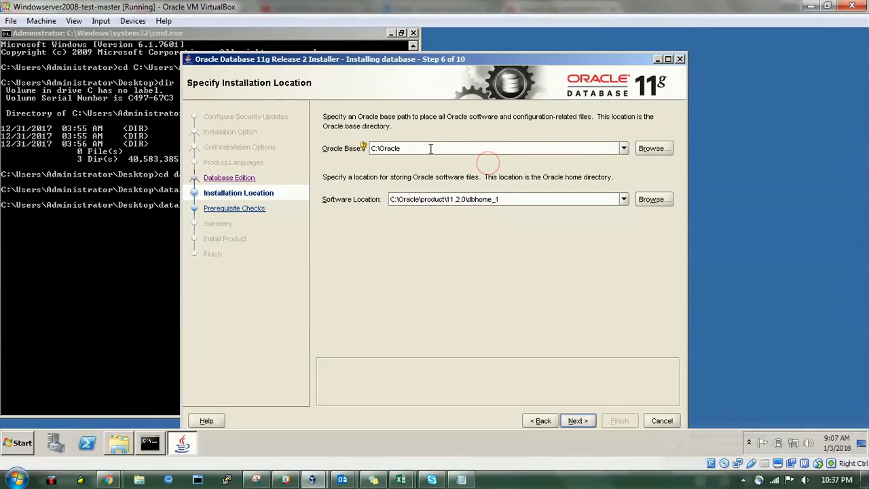
Step: Set the Software Location to C:\Oracle\11g\R2 and proceed through the prerequisite checks to the summary
left_click_drag(514, 199, 423, 201)
type("11")
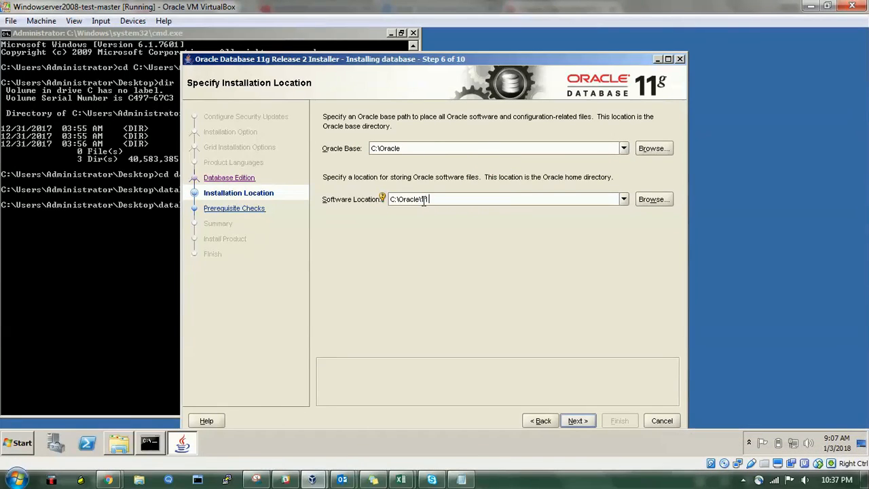
type("gR2")
left_click_drag(427, 201, 444, 201)
left_click(454, 200)
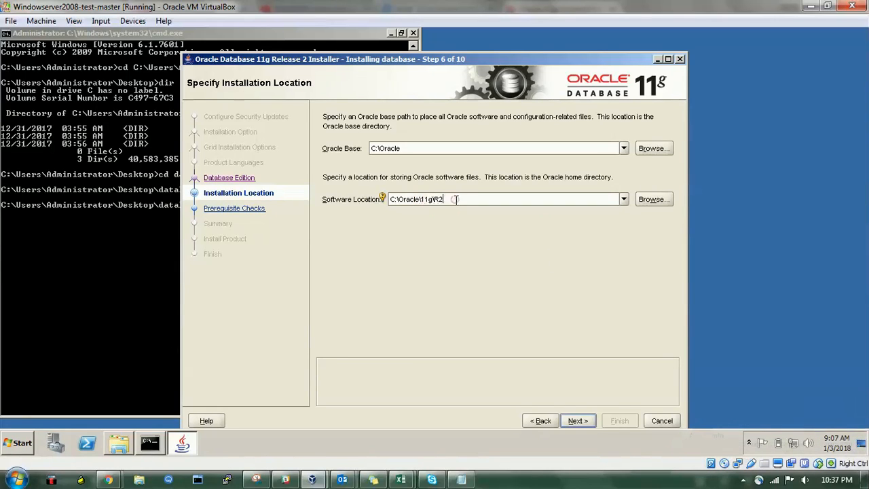
left_click(425, 199)
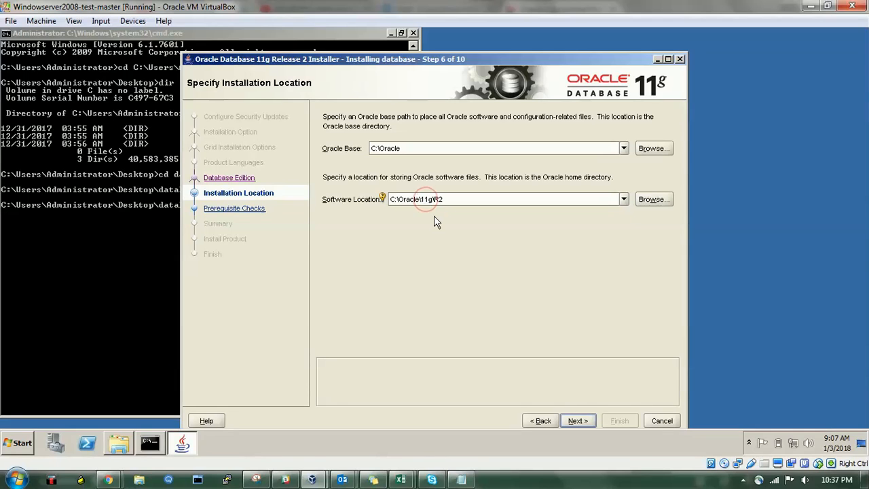
left_click(588, 422)
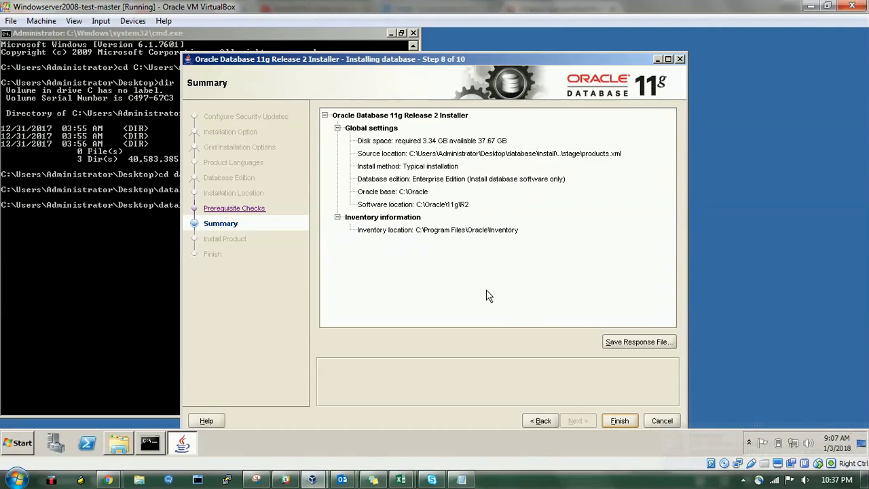
Step: Save the installation settings as response file db.rsp on the Desktop
left_click(627, 344)
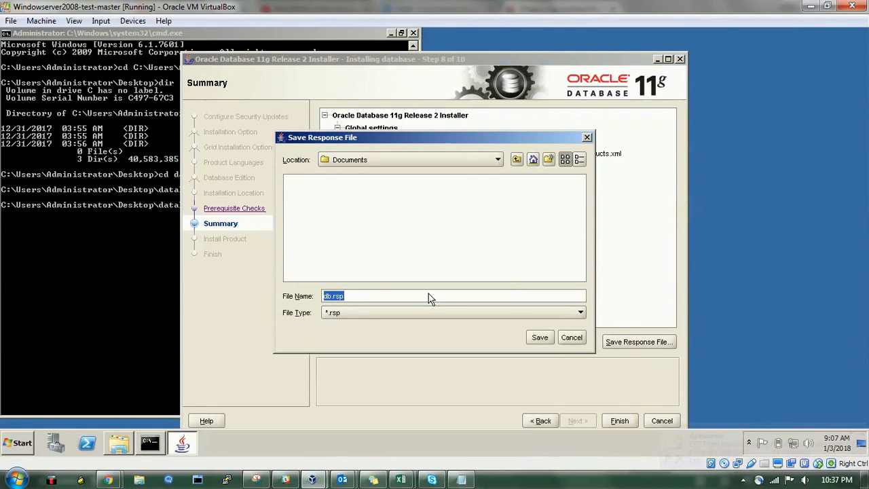
left_click(350, 296)
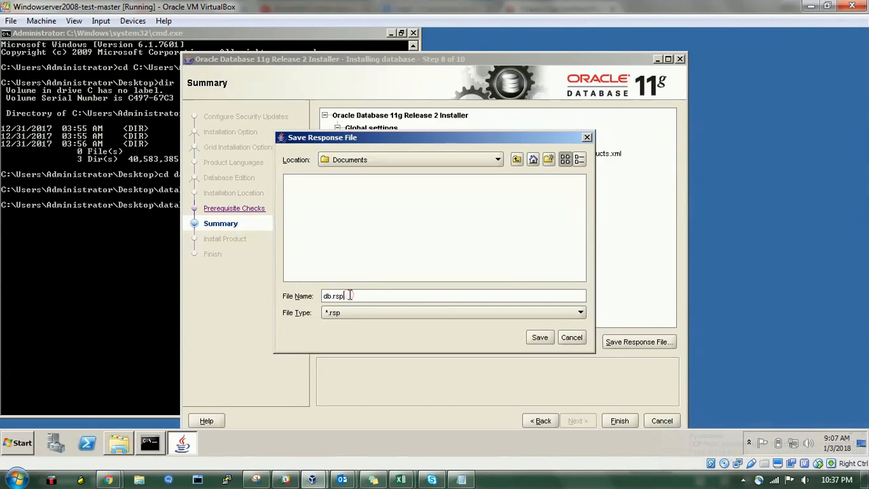
left_click(447, 159)
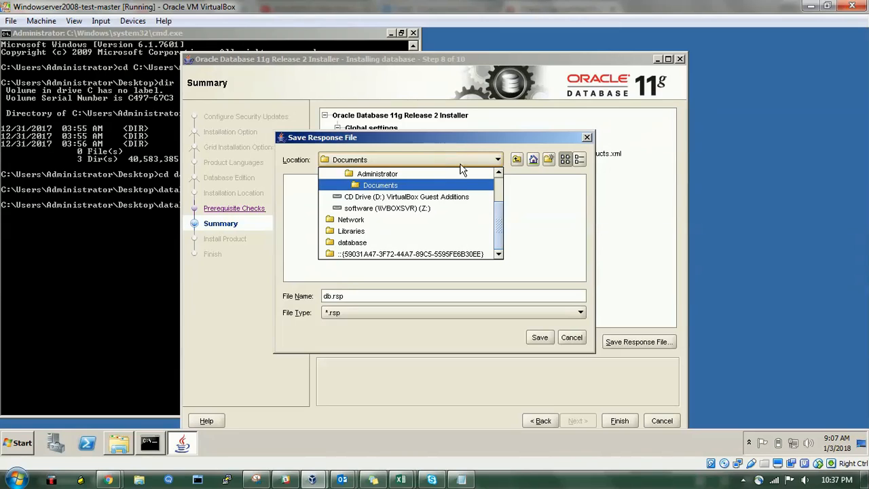
scroll(499, 187, "up", 2)
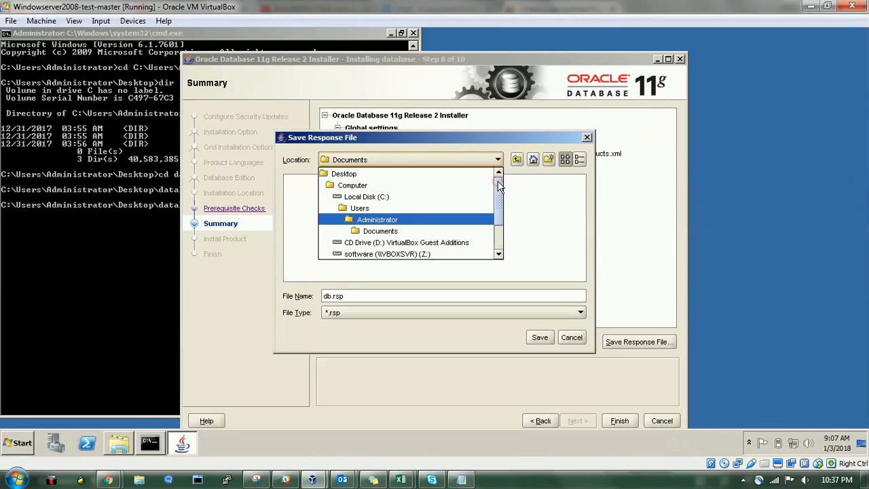
left_click(378, 174)
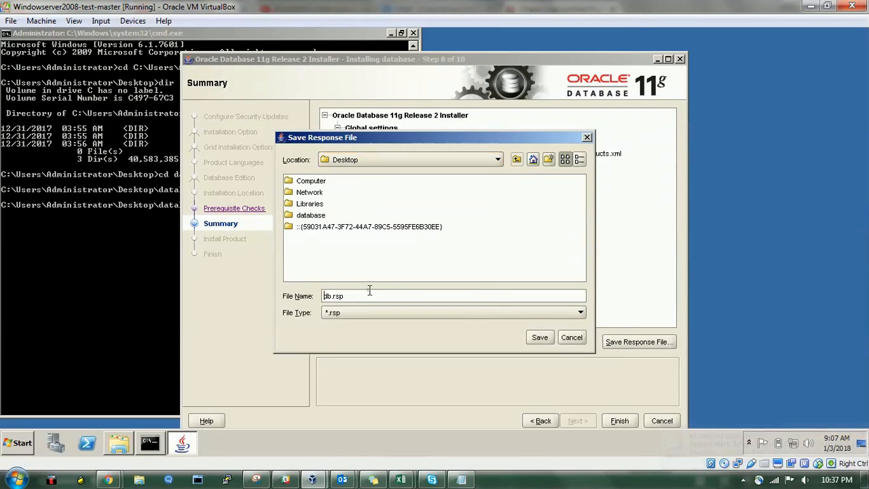
left_click(545, 338)
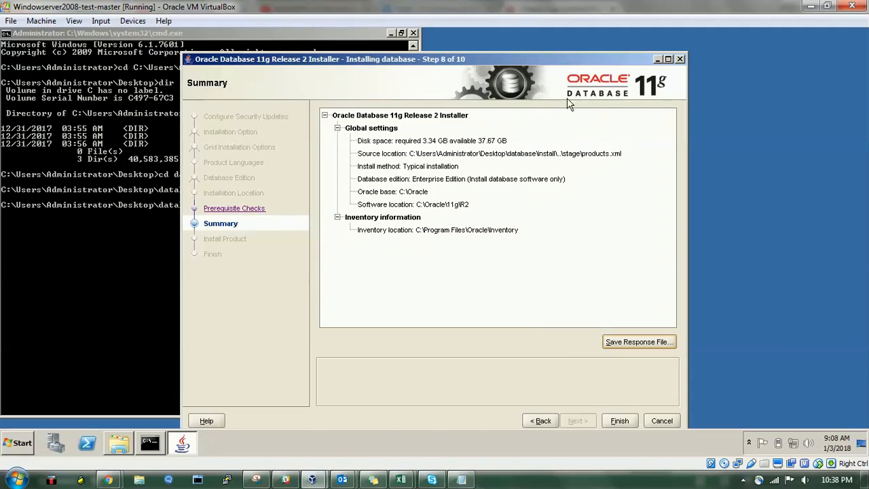
Step: Minimize the installer and Command Prompt windows to reach the db.rsp file on the desktop
left_click(657, 60)
left_click(412, 34)
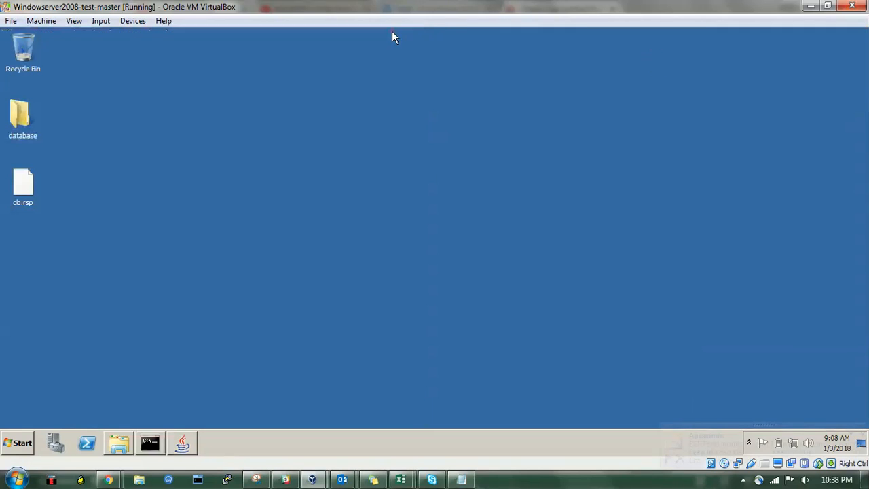
left_click(42, 192)
Step: Try to open db.rsp with Internet Explorer, and cancel the file download
right_click(24, 187)
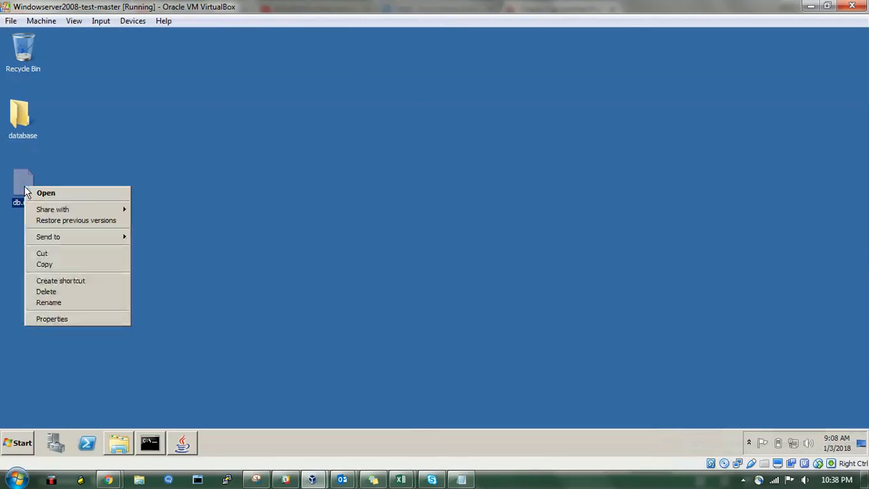
left_click(110, 194)
left_click(440, 267)
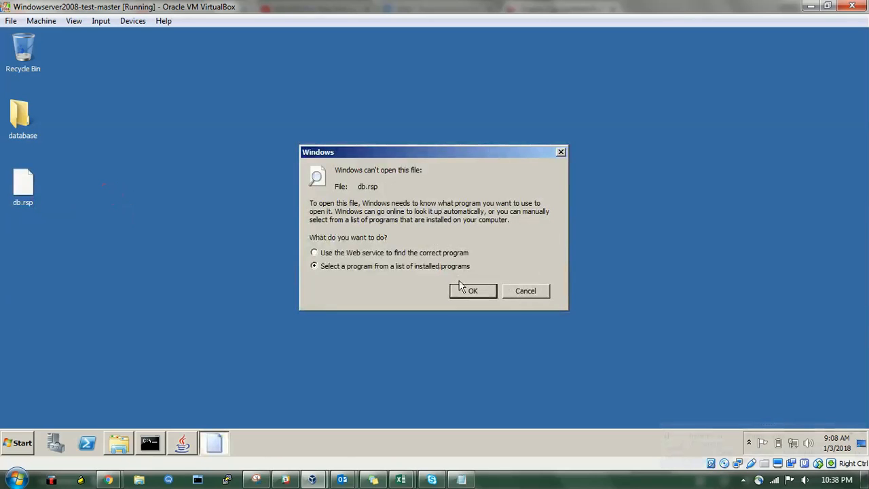
left_click(467, 291)
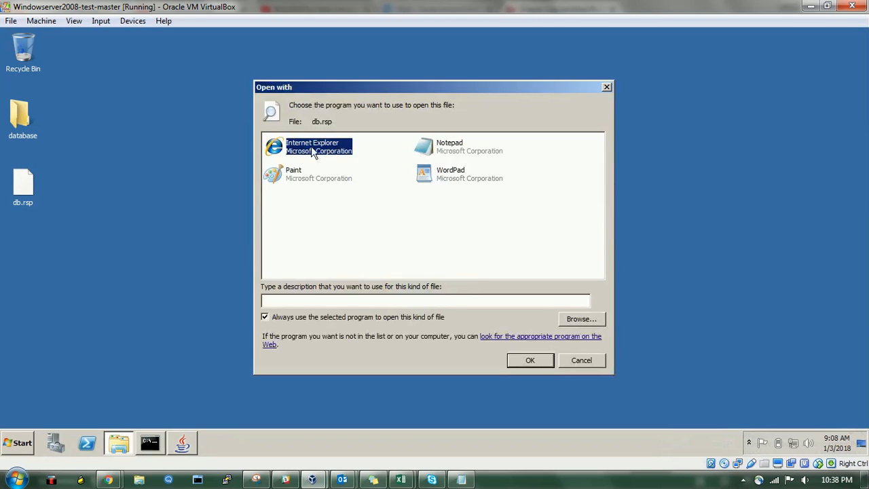
double_click(317, 154)
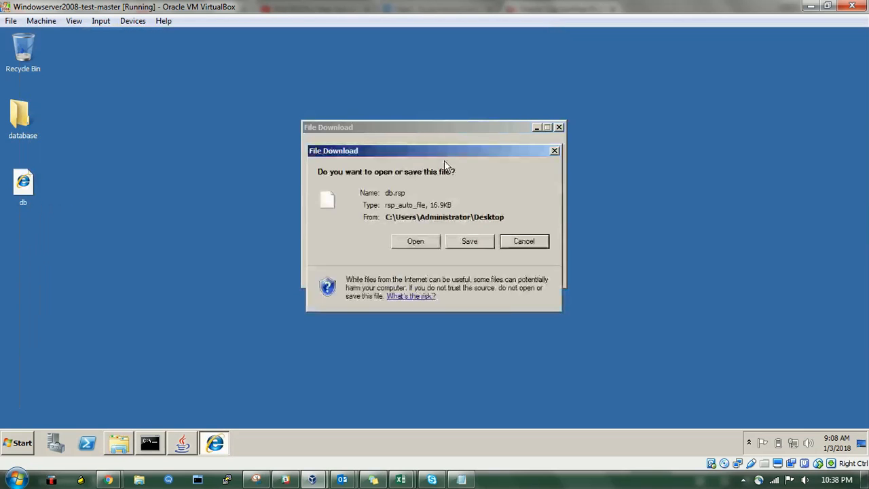
left_click(430, 242)
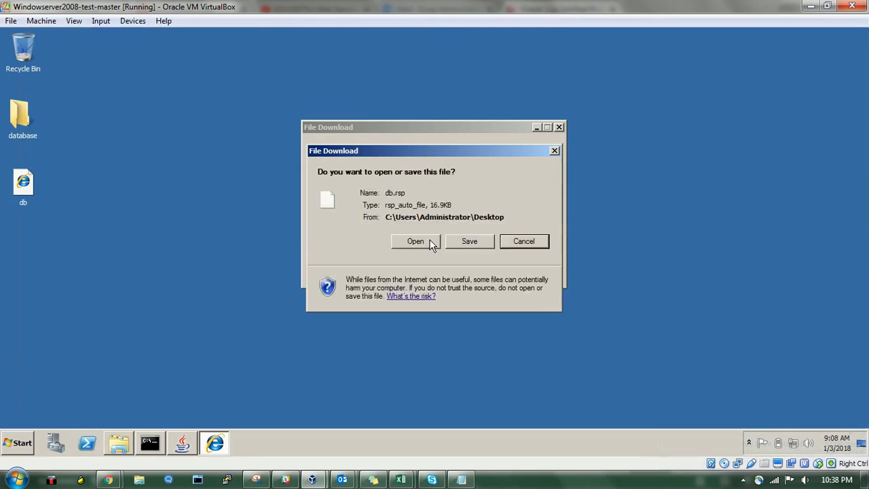
left_click(522, 242)
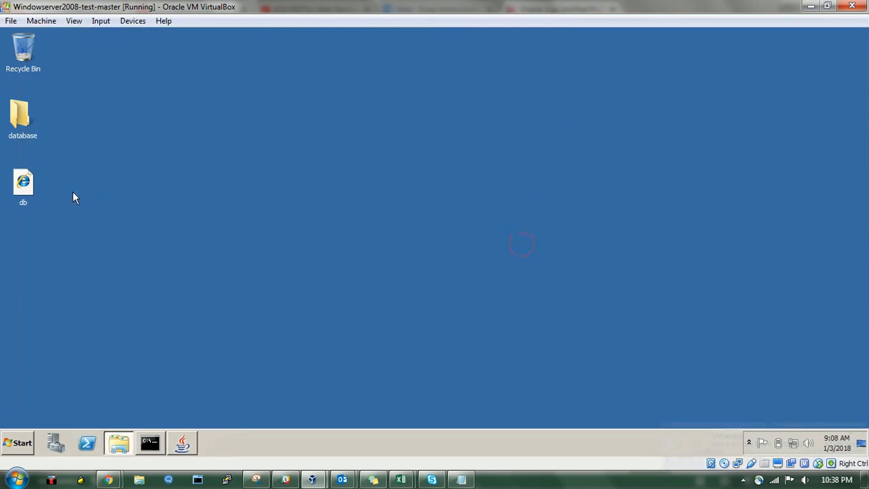
Step: Open db.rsp with WordPad as the default program for this file type, and maximize the window
right_click(36, 181)
mouse_move(115, 213)
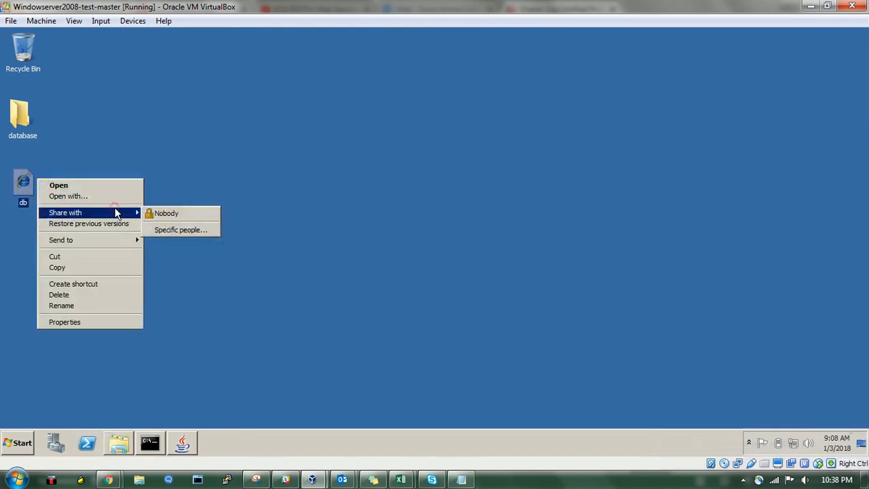
left_click(107, 195)
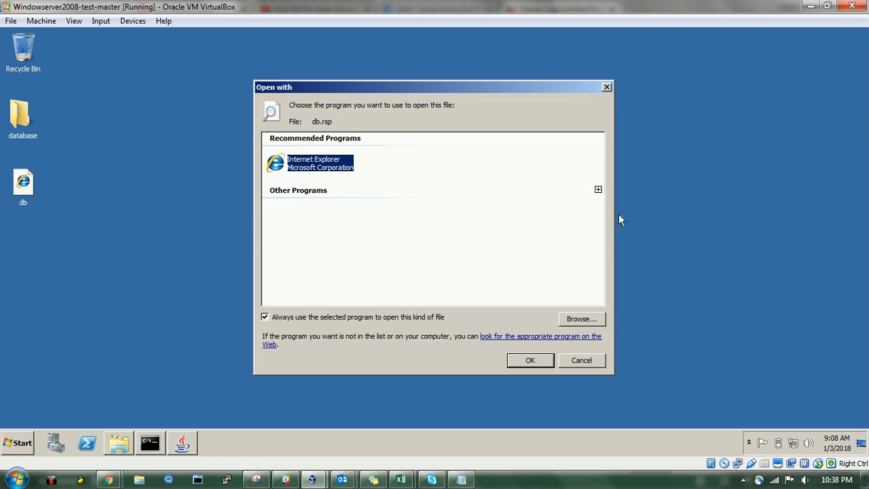
left_click(597, 189)
left_click(295, 252)
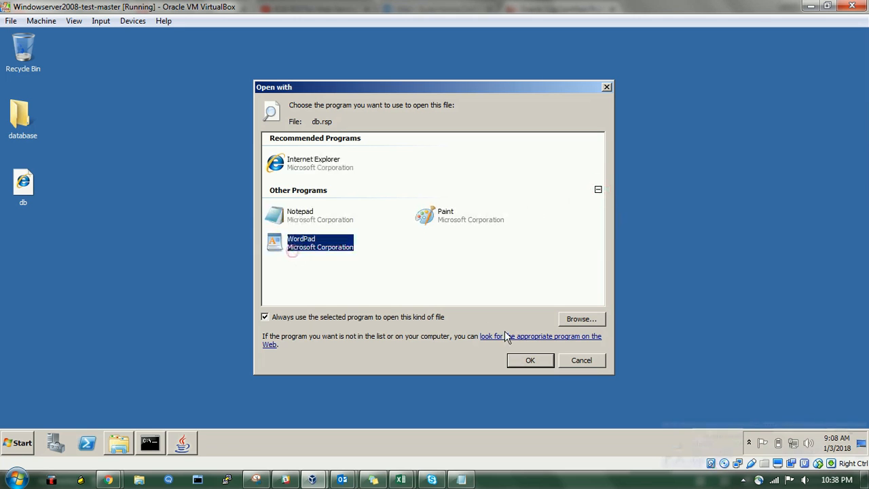
left_click(524, 360)
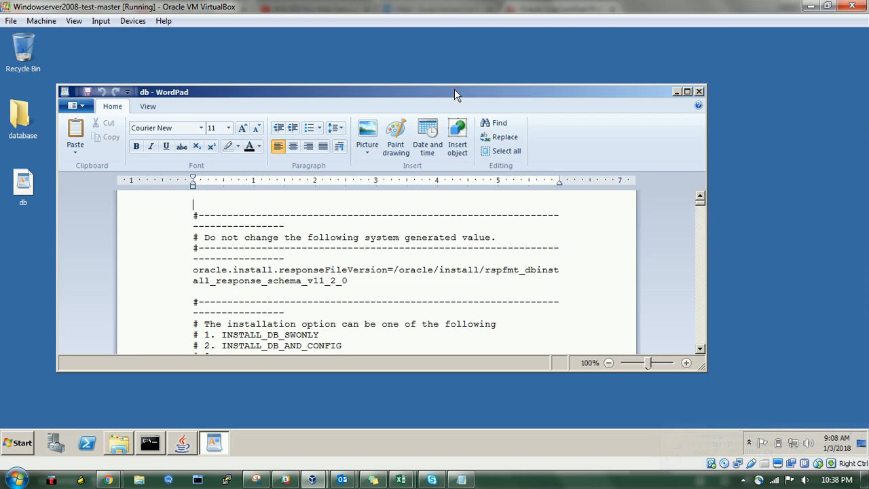
double_click(454, 89)
Step: Examine the response file's version entry, hostname section and the oracle.install.option value
scroll(418, 229, "down", 15)
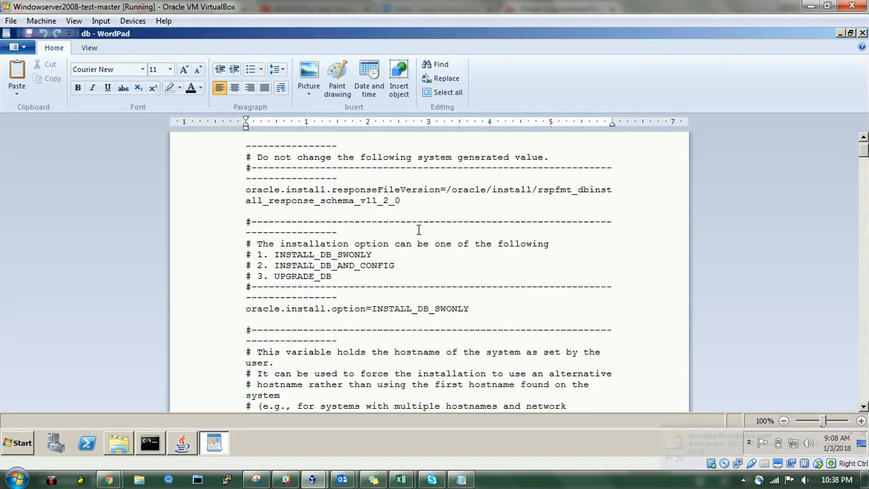
scroll(419, 230, "up", 9)
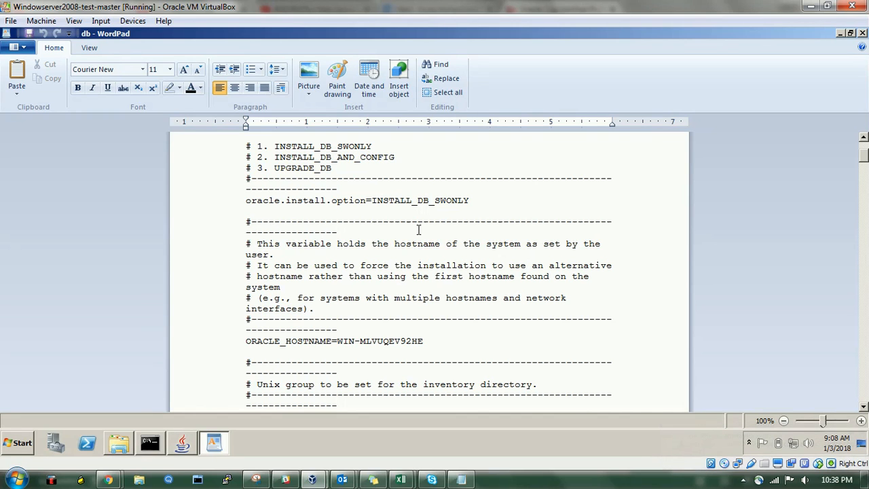
scroll(418, 230, "up", 4)
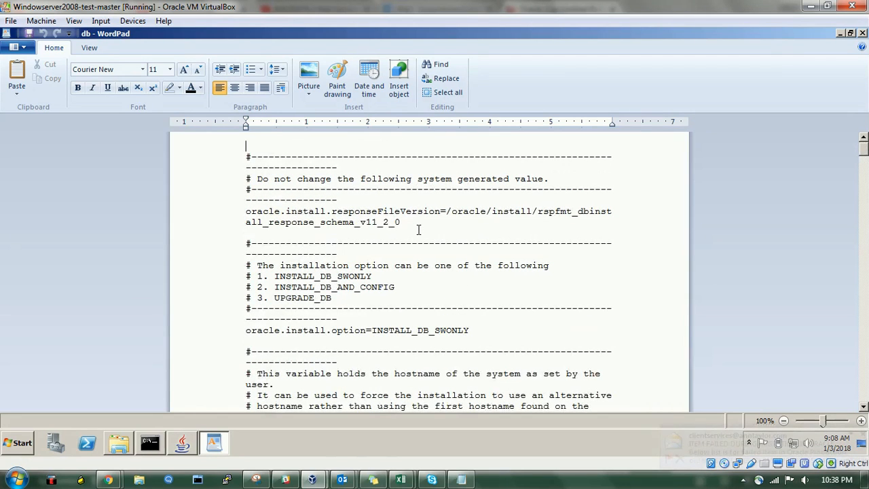
double_click(270, 211)
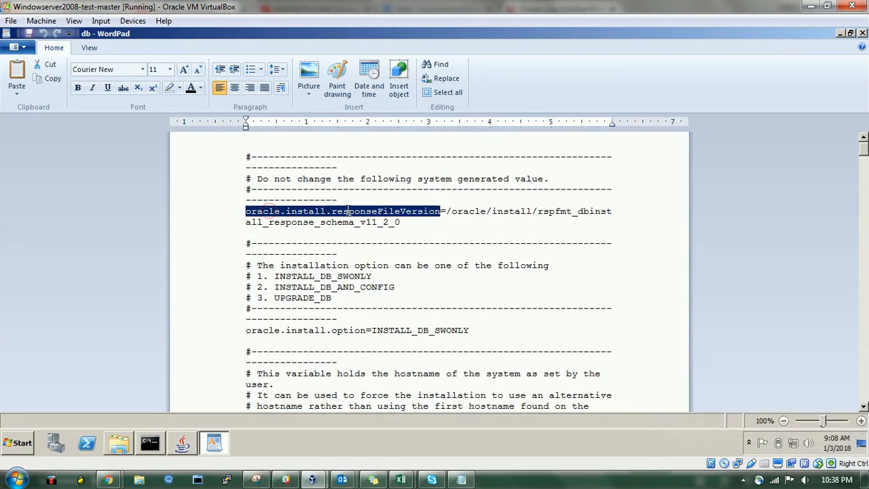
left_click(407, 227)
scroll(409, 227, "down", 4)
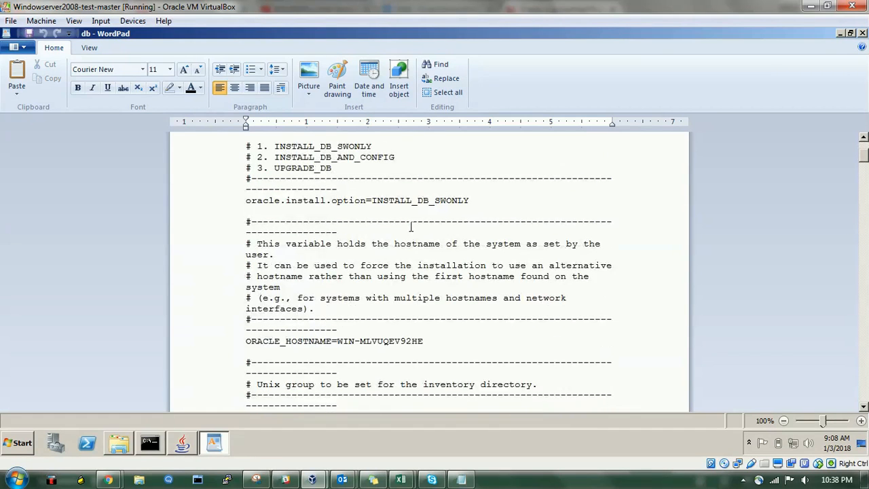
scroll(411, 226, "down", 1)
double_click(385, 171)
left_click(466, 171)
left_click_drag(378, 169, 397, 166)
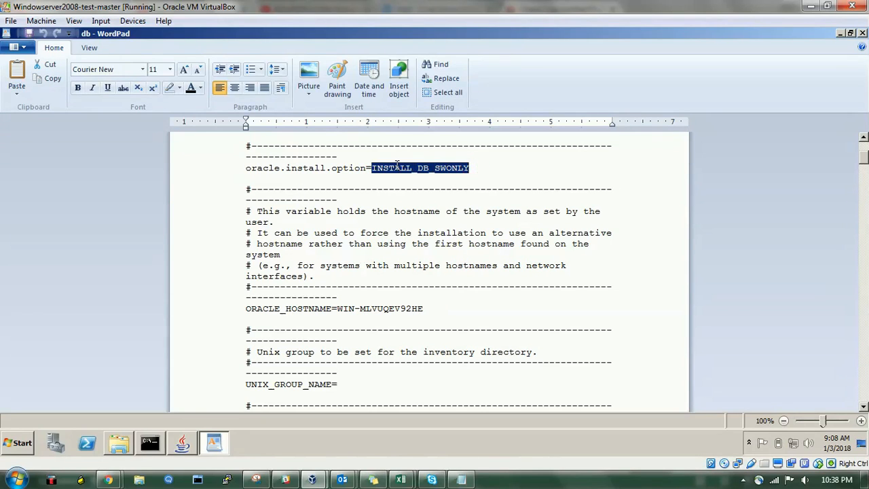
Step: Examine the response file's install option, ORACLE_HOSTNAME and INVENTORY_LOCATION entries
left_click_drag(480, 165, 406, 163)
left_click(406, 164)
scroll(471, 242, "down", 2)
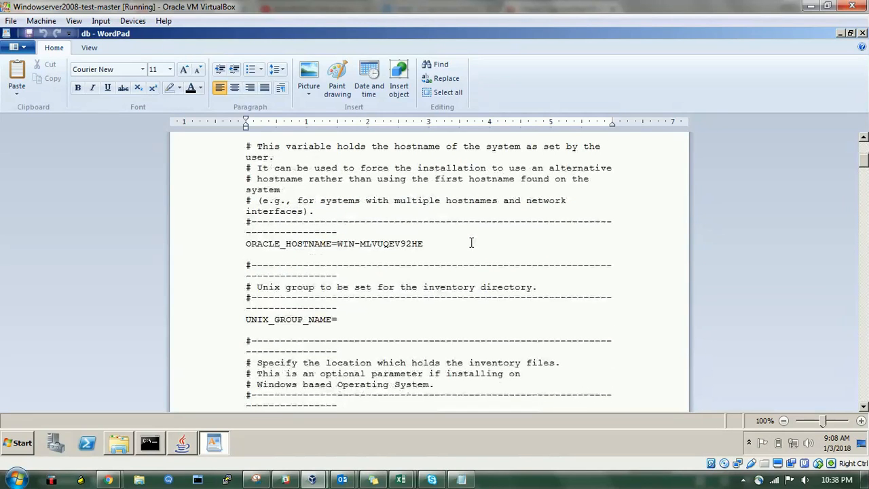
left_click_drag(444, 247, 337, 246)
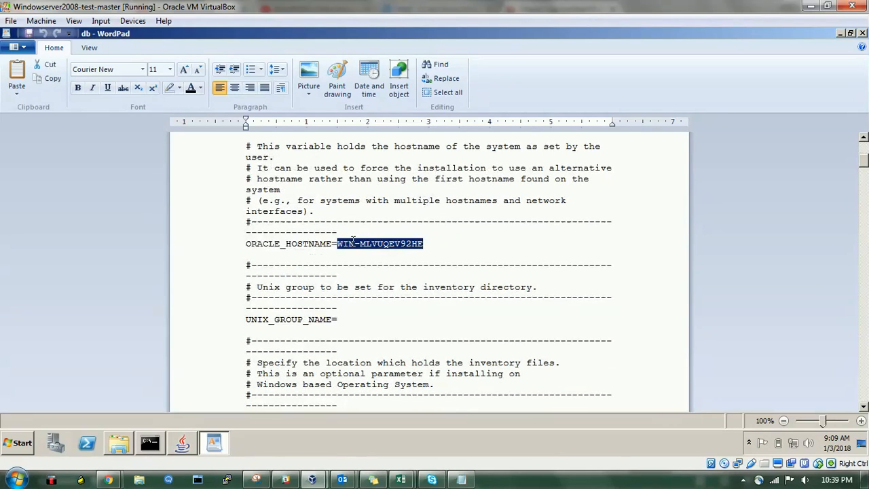
scroll(351, 287, "down", 3)
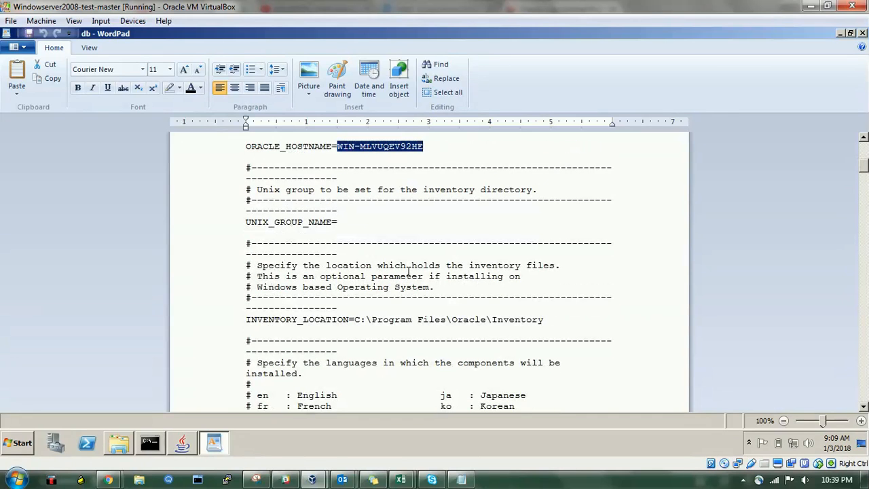
scroll(409, 272, "down", 5)
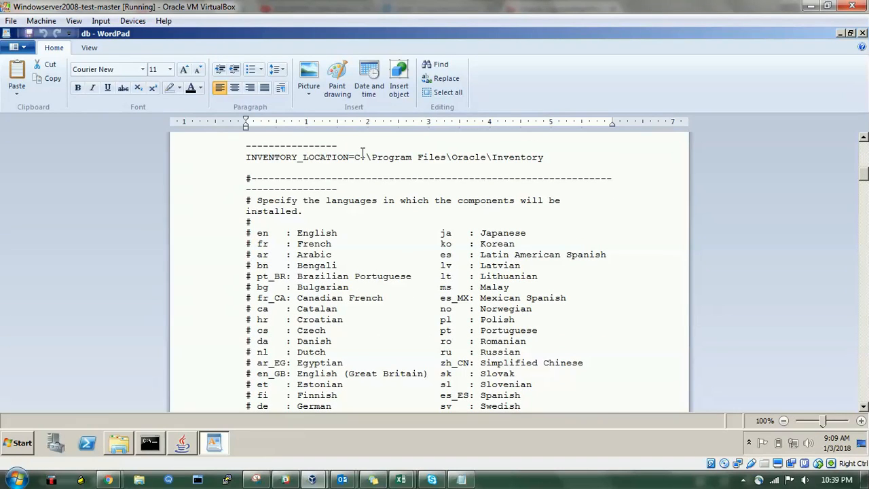
left_click_drag(357, 156, 517, 156)
left_click(555, 159)
Step: Examine the language code list and the SELECTED_LANGUAGES entry in the response file
scroll(464, 222, "down", 4)
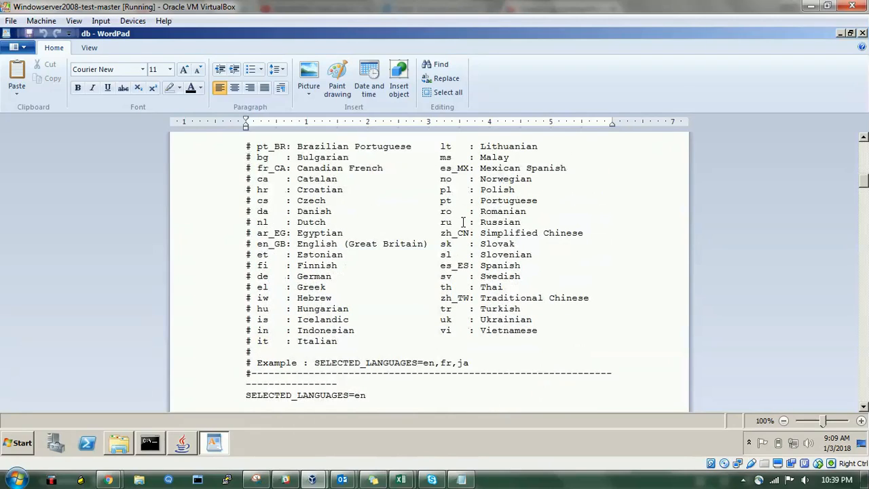
scroll(464, 222, "down", 3)
scroll(463, 222, "down", 6)
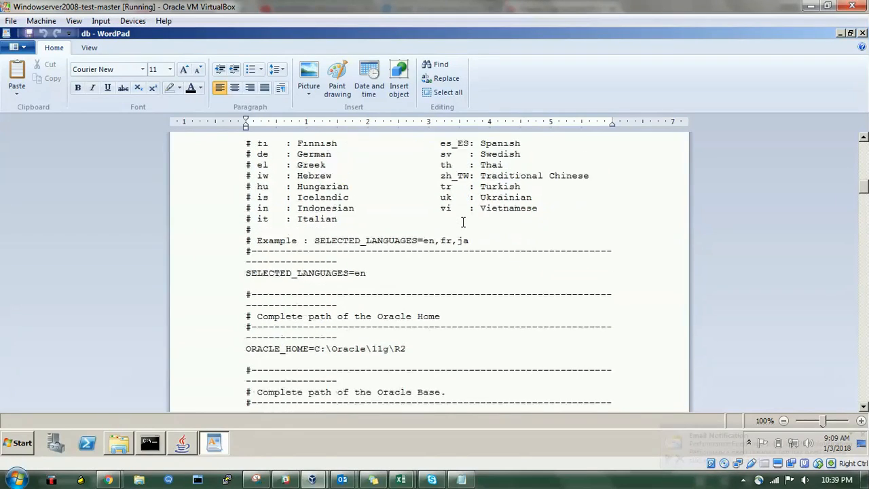
scroll(461, 221, "up", 6)
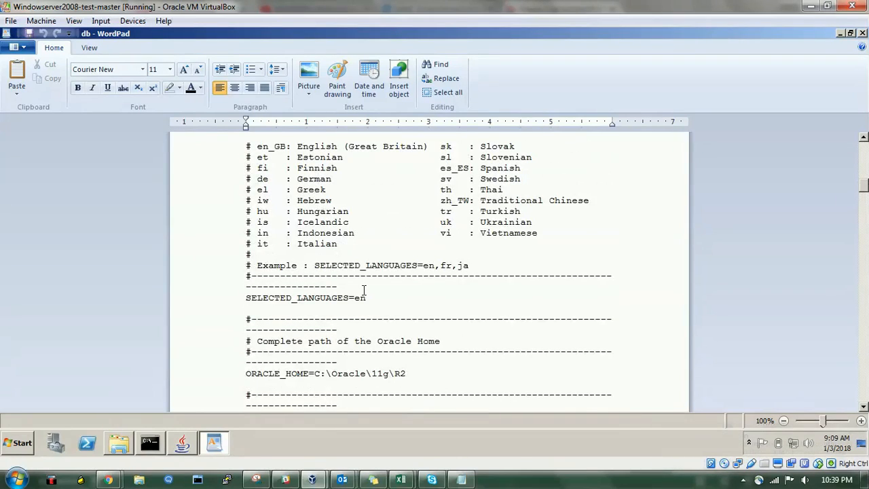
scroll(365, 291, "down", 1)
left_click_drag(367, 265, 290, 261)
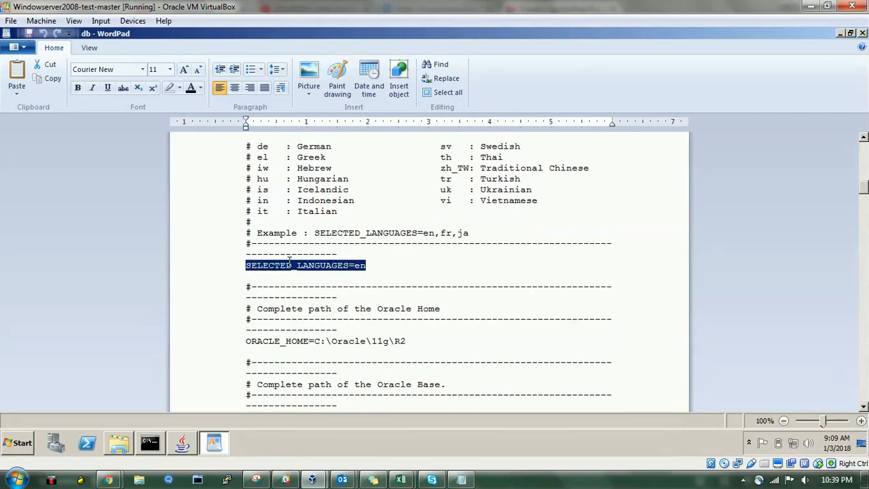
left_click(402, 267)
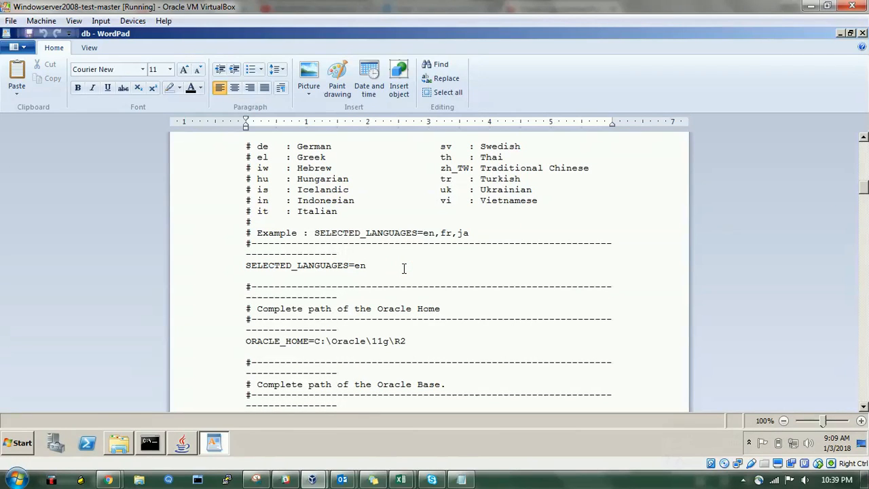
double_click(402, 268)
left_click(385, 267)
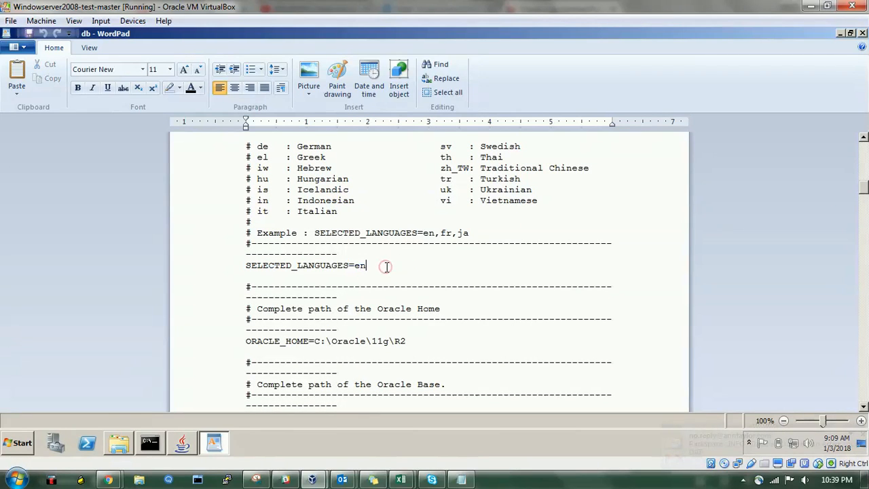
Step: Review the ORACLE_HOME and ORACLE_BASE paths and the edition and custom install sections that follow
scroll(385, 267, "down", 4)
left_click_drag(412, 210, 323, 209)
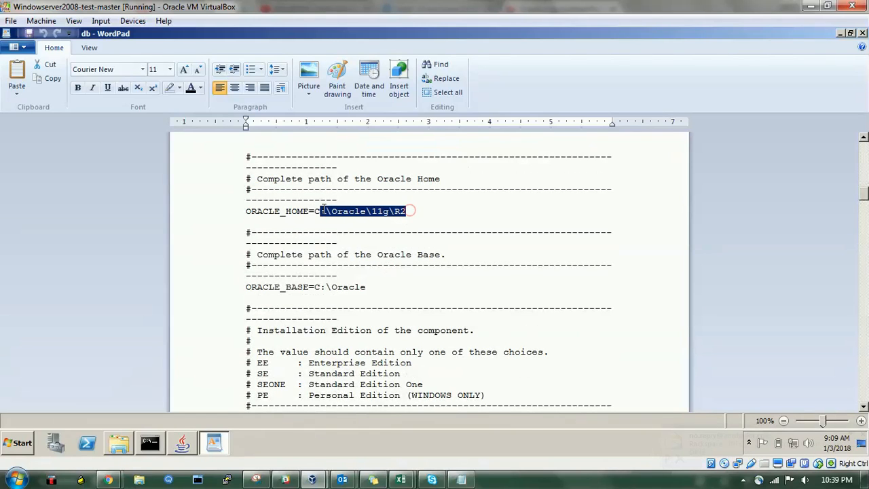
double_click(374, 288)
left_click(375, 286)
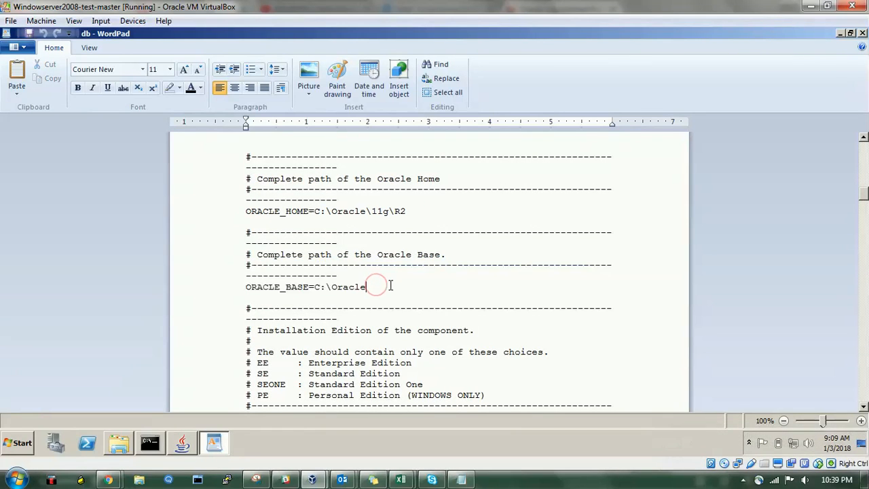
scroll(390, 285, "down", 10)
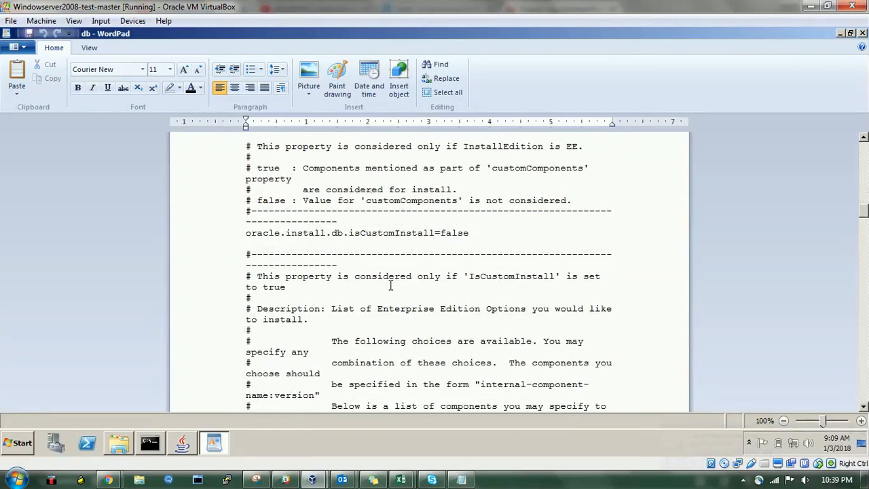
Step: Return to the installer's Summary page, run the Oracle Database installation, and close the installer when it completes
left_click(841, 34)
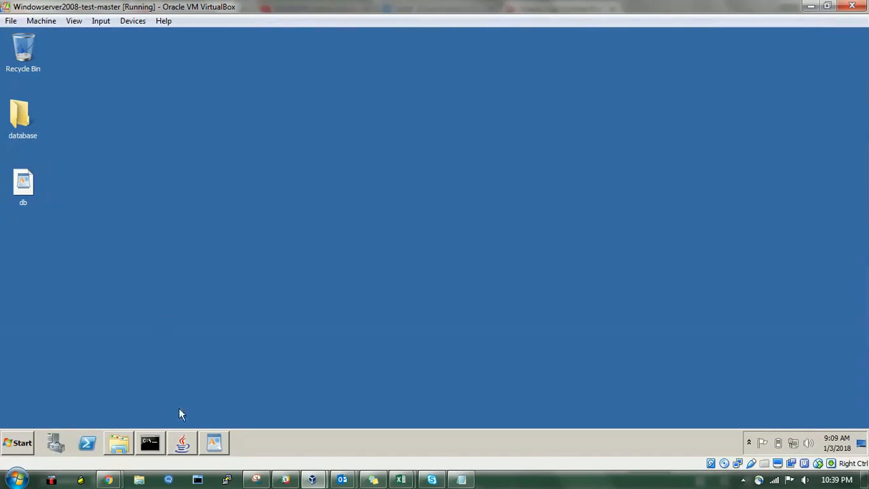
left_click(186, 448)
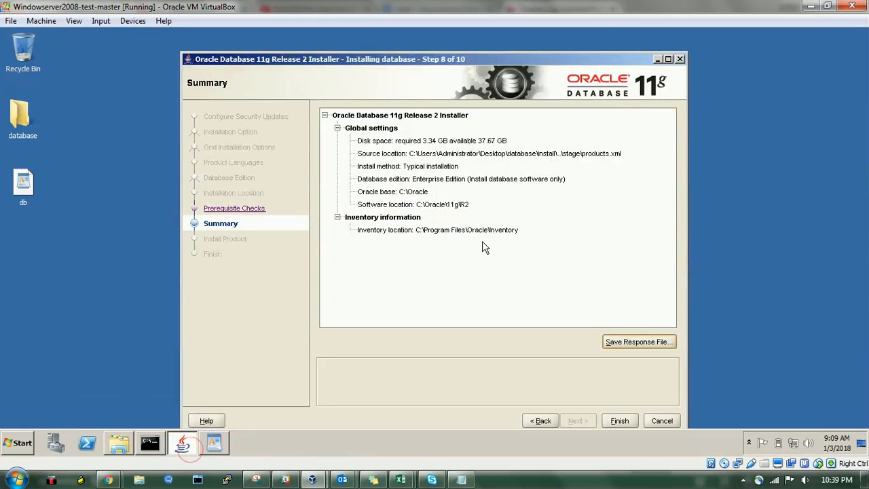
left_click(615, 421)
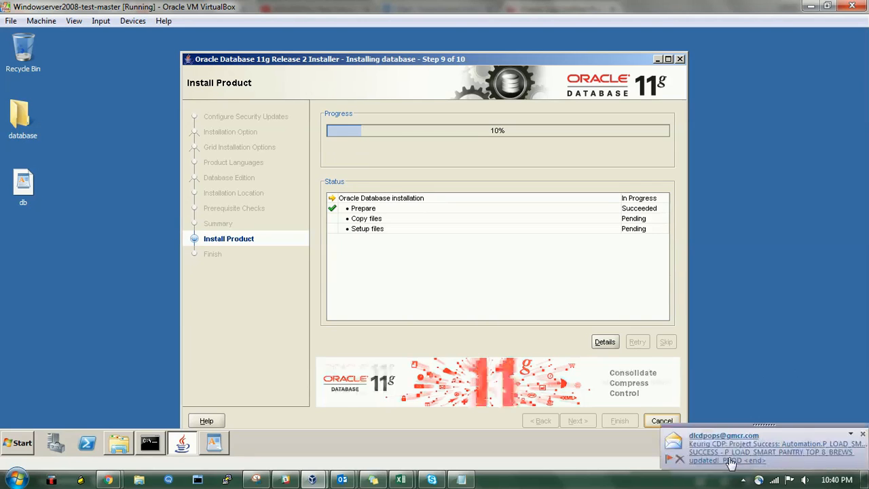
left_click(743, 479)
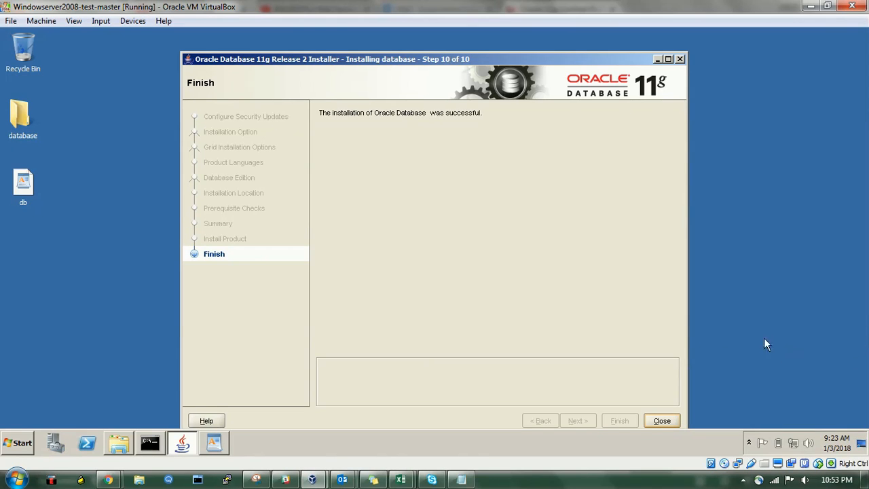
left_click(662, 422)
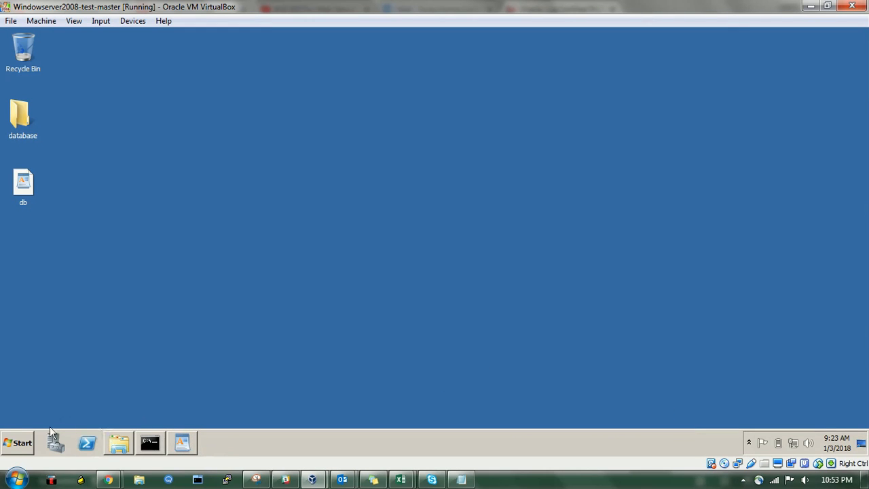
Step: Launch SQL Plus from the Application Development group of the installed Oracle - 11gR2 programs
left_click(18, 443)
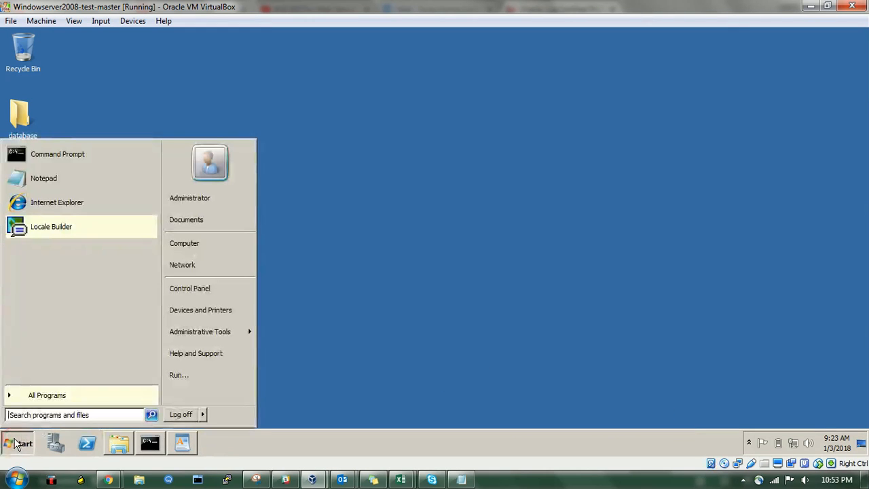
left_click(18, 399)
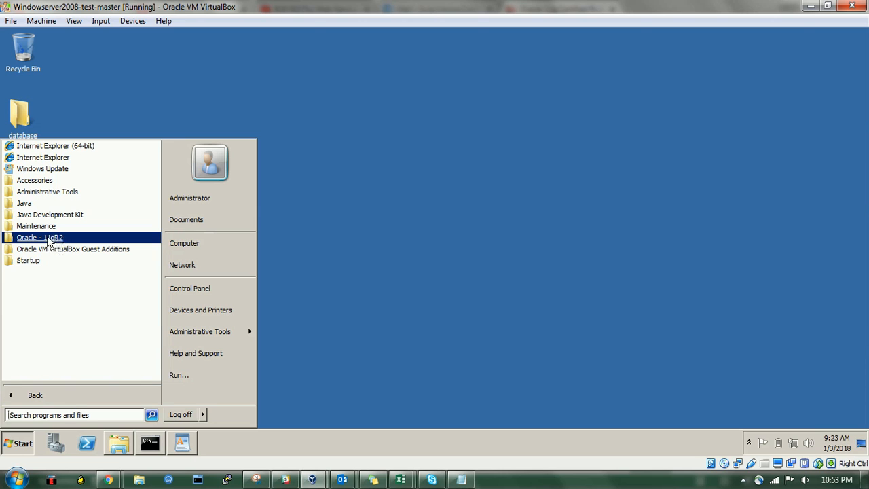
left_click(42, 239)
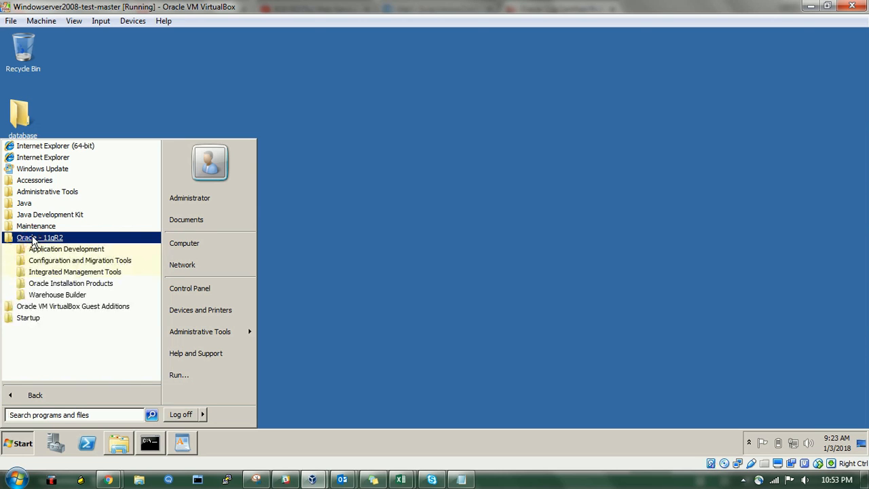
left_click(39, 250)
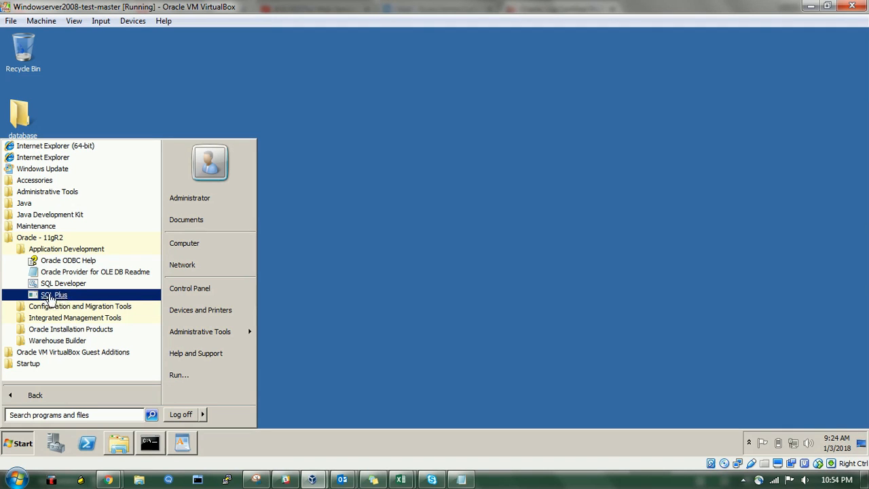
left_click(51, 296)
Step: Examine the Oracle - 11gR2 program groups, including Configuration and Migration Tools and Oracle Installation Products
left_click(16, 441)
left_click(42, 395)
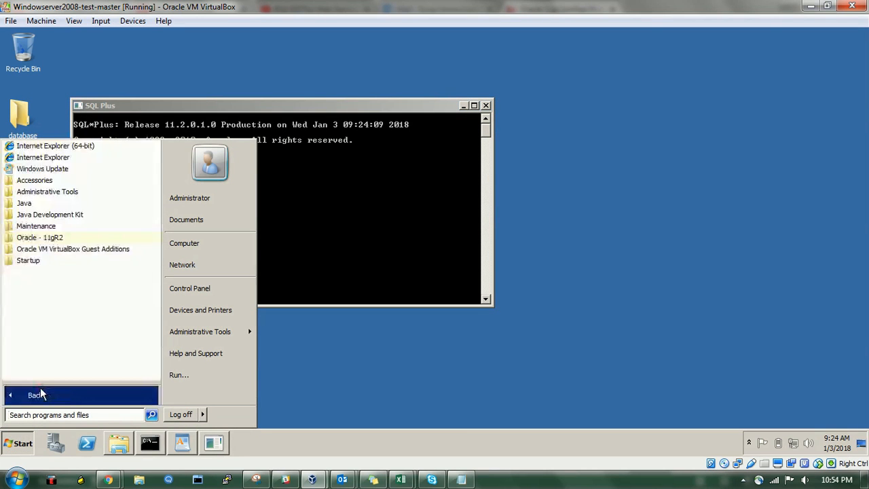
left_click(49, 239)
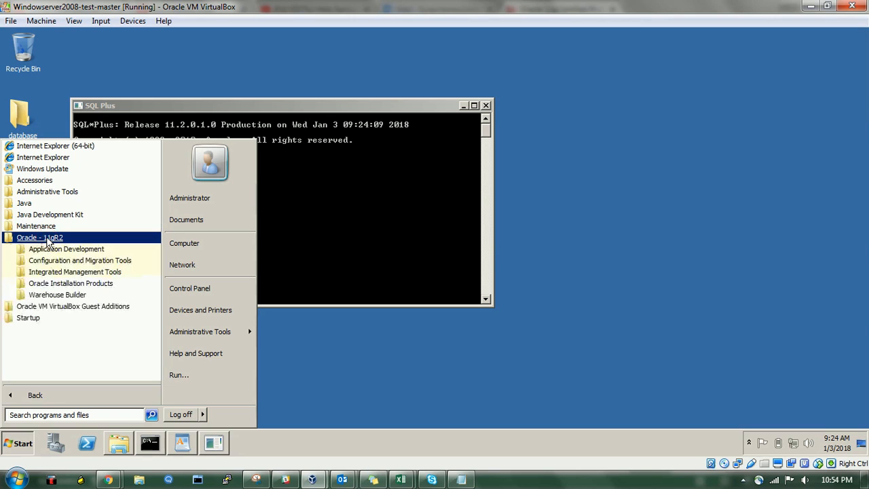
left_click(55, 264)
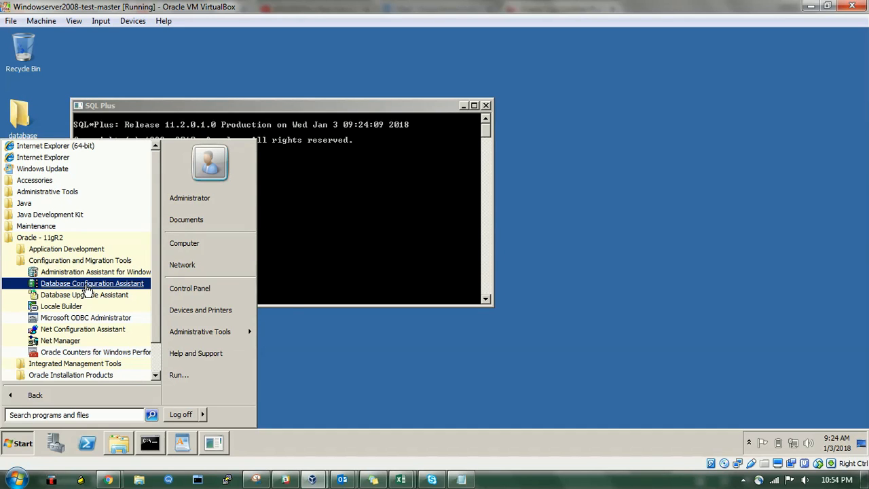
scroll(157, 268, "down", 2)
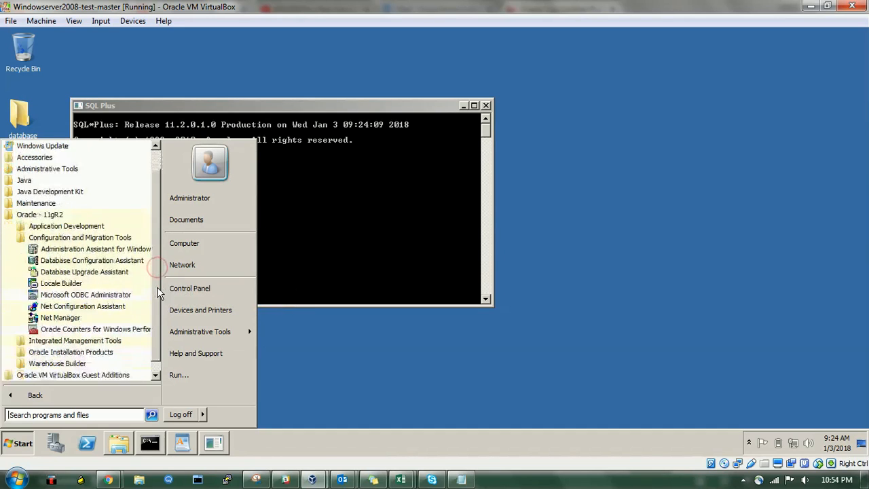
left_click(89, 354)
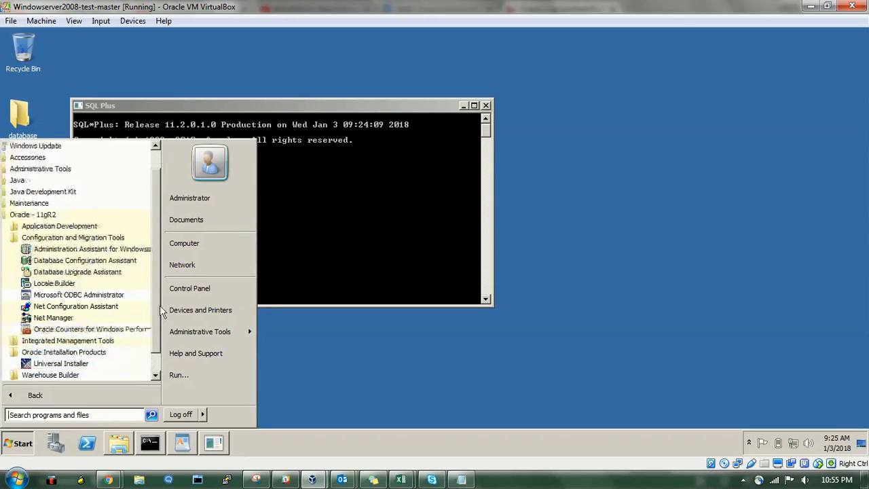
scroll(155, 301, "down", 1)
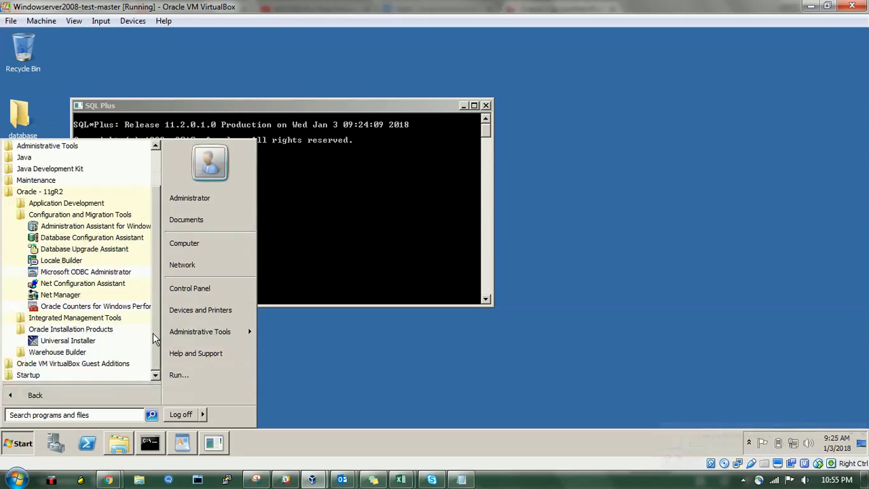
left_click(138, 401)
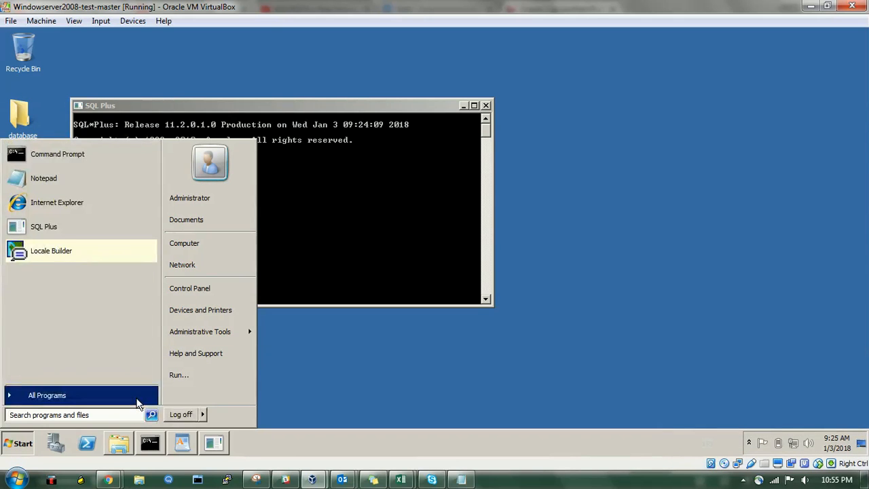